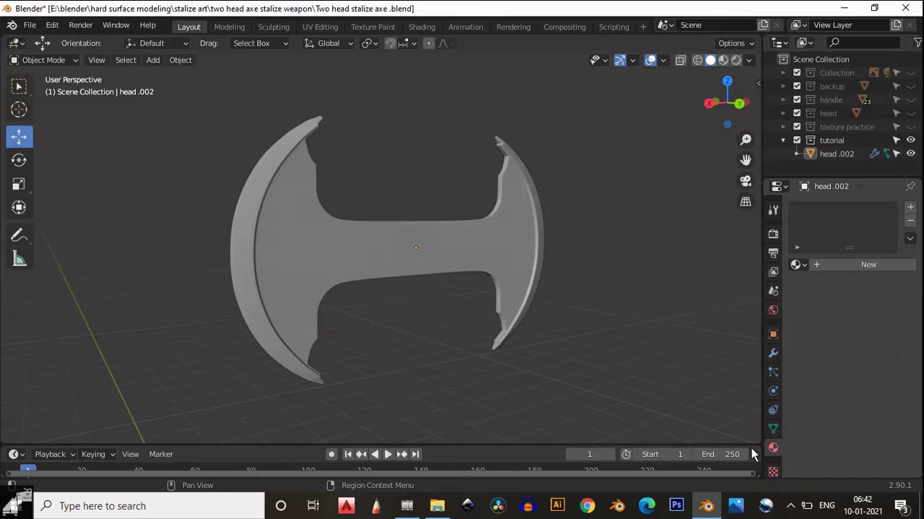
# Create a new material named "metal blade new" on the axe head and bring it up in the Shading workspace.
pyautogui.click(868, 265)
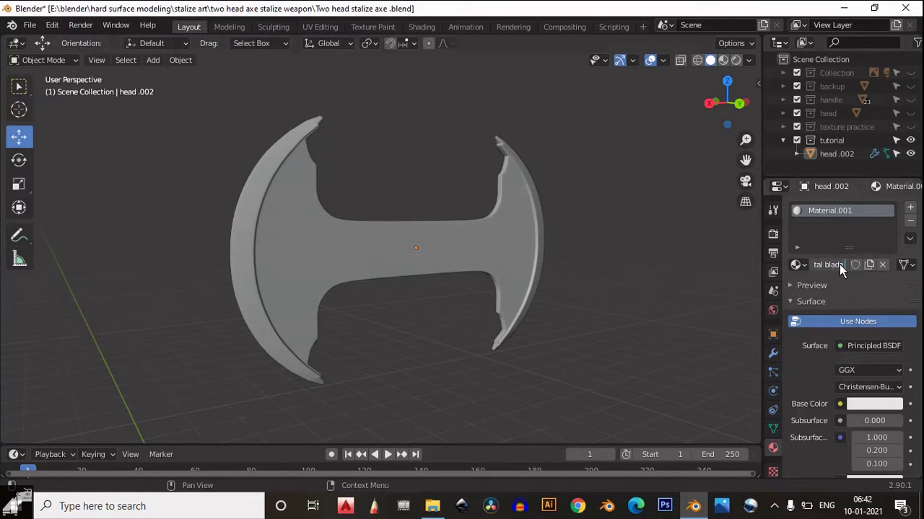
pyautogui.press('Return')
pyautogui.moveTo(414, 202); pyautogui.dragTo(374, 193, button='middle')
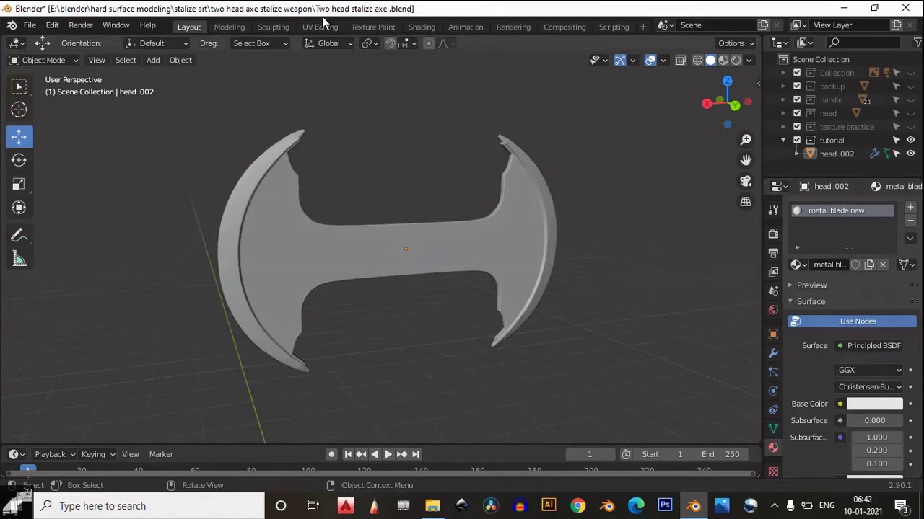
pyautogui.click(430, 27)
pyautogui.moveTo(512, 191); pyautogui.dragTo(523, 174, button='middle')
pyautogui.scroll(-5, 523, 174)
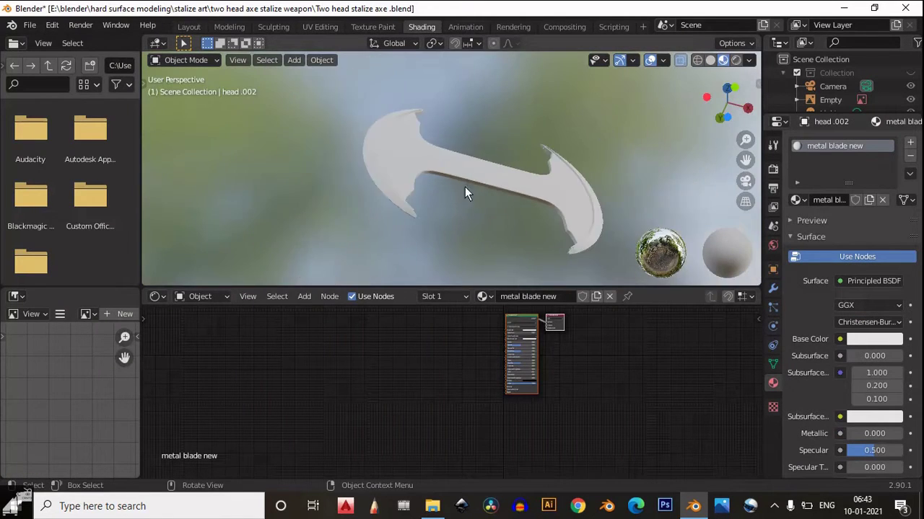
pyautogui.moveTo(465, 190); pyautogui.dragTo(484, 245, button='middle')
pyautogui.scroll(1, 493, 322)
pyautogui.scroll(5, 492, 323)
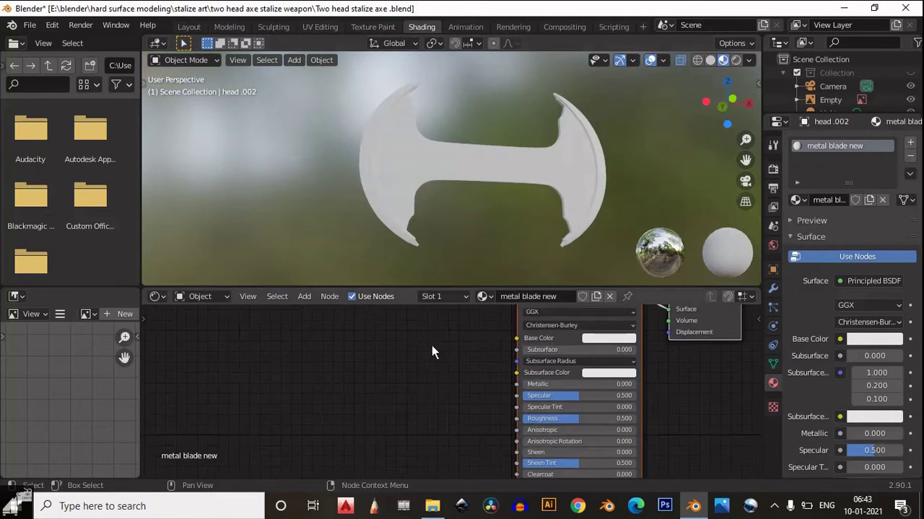
# Add a Mix color node and connect its Color output to the Principled BSDF's Base Color.
pyautogui.hotkey('shift', 'a')
pyautogui.moveTo(418, 409)
pyautogui.click(485, 392)
pyautogui.click(432, 346)
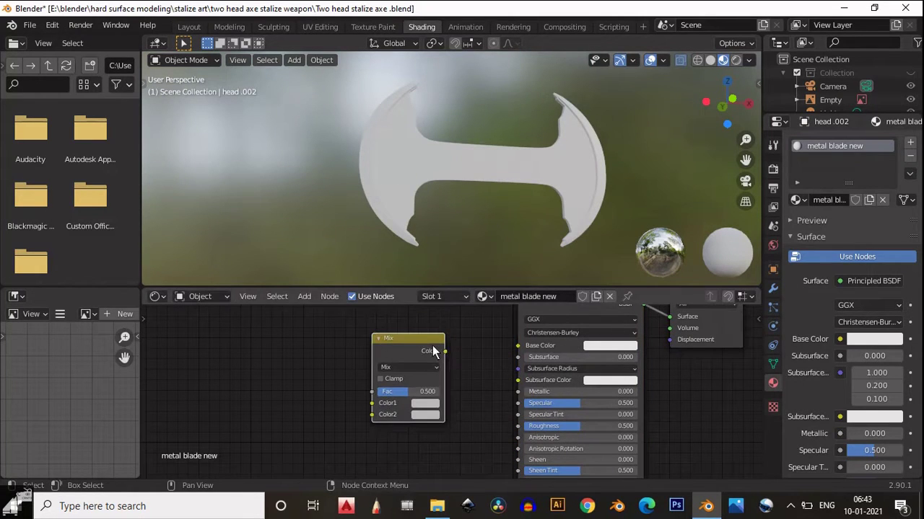
pyautogui.moveTo(445, 352); pyautogui.dragTo(519, 346)
pyautogui.moveTo(493, 186); pyautogui.dragTo(509, 217, button='middle')
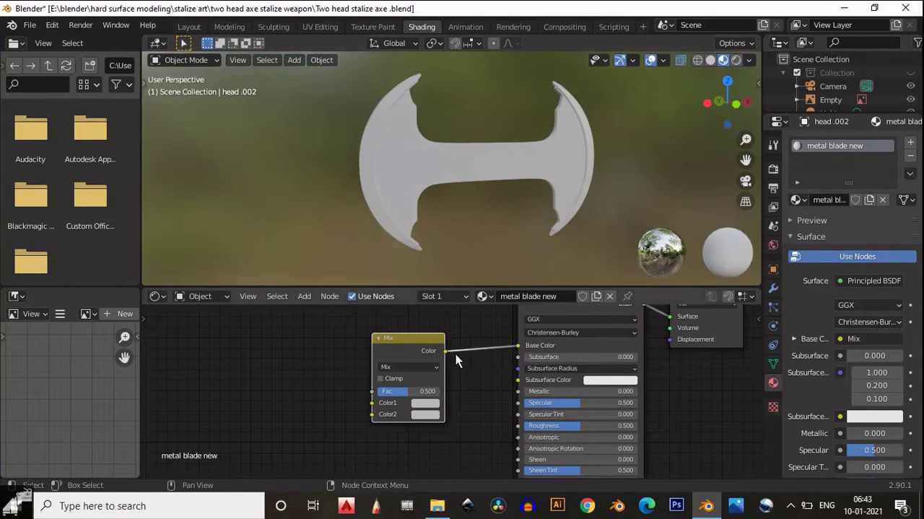
# Set the Mix node's Color2 to a light bluish violet with hue 0.667 and value 1.000, adjusting its saturation.
pyautogui.scroll(4, 452, 391)
pyautogui.click(419, 424)
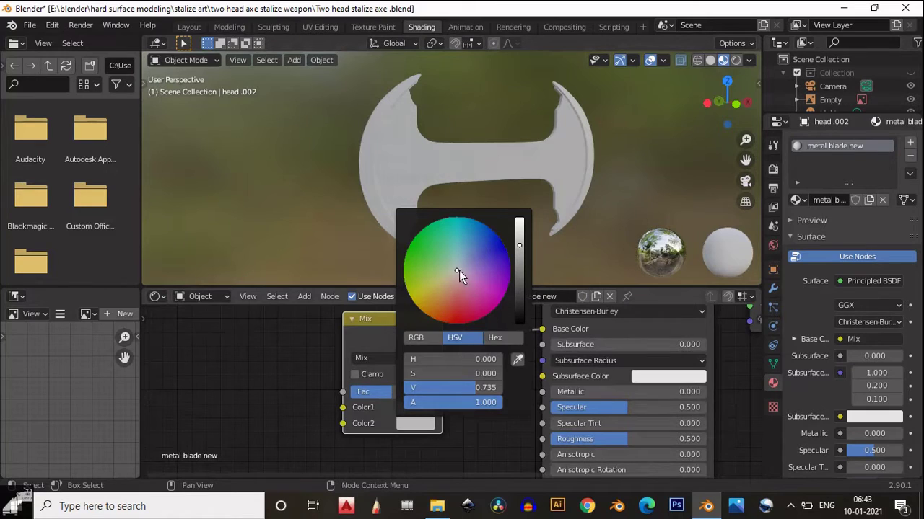
pyautogui.click(426, 337)
pyautogui.moveTo(461, 387); pyautogui.dragTo(541, 386)
pyautogui.click(454, 338)
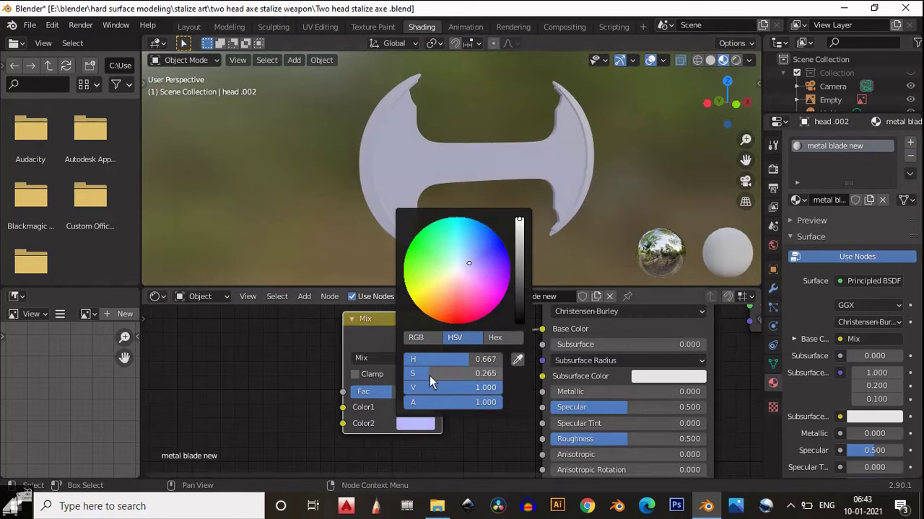
pyautogui.moveTo(429, 376)
pyautogui.mouseDown()
pyautogui.moveTo(439, 374)
pyautogui.moveTo(427, 369)
pyautogui.mouseUp()
pyautogui.click(485, 373)
pyautogui.press('Return')
# Set the Principled BSDF's Metallic to 1.000 and Roughness to 0.300.
pyautogui.scroll(3, 430, 217)
pyautogui.moveTo(433, 216); pyautogui.dragTo(501, 207, button='middle')
pyautogui.moveTo(557, 393); pyautogui.dragTo(704, 391)
pyautogui.scroll(-3, 410, 193)
pyautogui.moveTo(410, 193); pyautogui.dragTo(375, 168, button='middle')
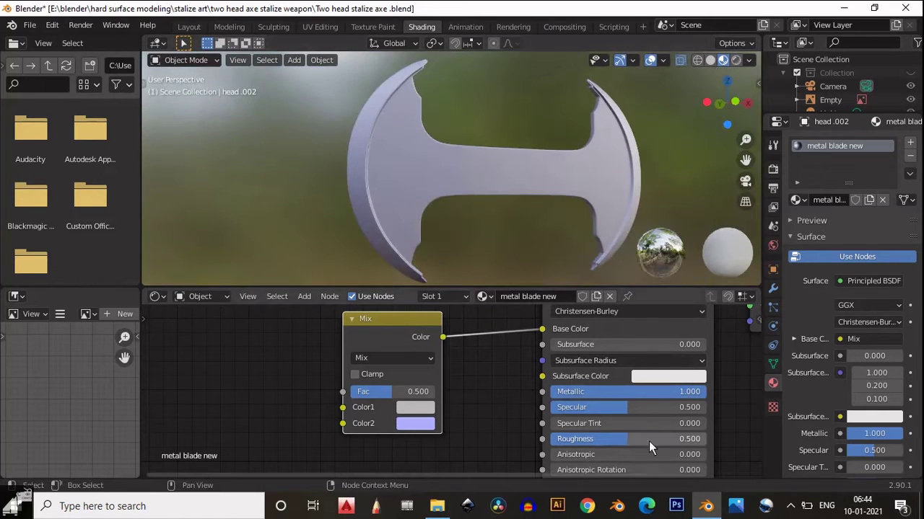
pyautogui.moveTo(629, 439); pyautogui.dragTo(593, 440)
pyautogui.moveTo(448, 160)
pyautogui.mouseDown(button='middle')
pyautogui.moveTo(313, 149)
pyautogui.moveTo(430, 153)
pyautogui.mouseUp(button='middle')
# Add a Bump node and connect its Normal output to the Principled BSDF's Normal input.
pyautogui.scroll(-4, 433, 165)
pyautogui.scroll(-6, 476, 340)
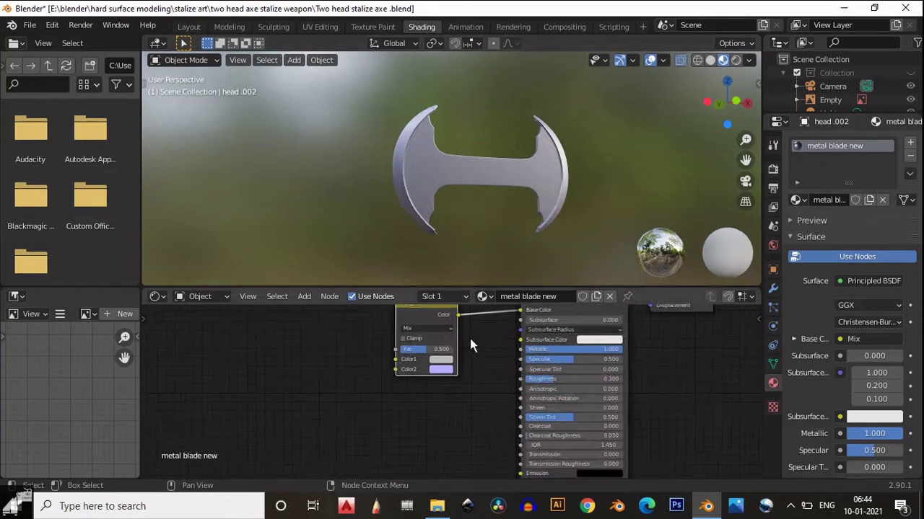
pyautogui.moveTo(482, 362); pyautogui.dragTo(491, 362, button='middle')
pyautogui.hotkey('shift', 'a')
pyautogui.moveTo(435, 421)
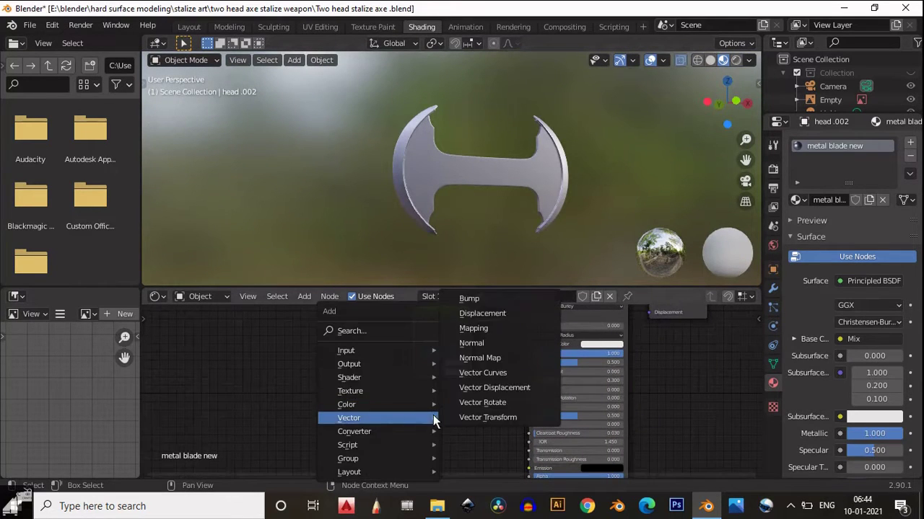
pyautogui.click(470, 299)
pyautogui.click(416, 411)
pyautogui.moveTo(438, 411); pyautogui.dragTo(422, 329, button='middle')
pyautogui.scroll(5, 477, 346)
pyautogui.moveTo(447, 343); pyautogui.dragTo(543, 409)
pyautogui.moveTo(396, 332); pyautogui.dragTo(399, 334, button='middle')
pyautogui.moveTo(403, 327); pyautogui.dragTo(417, 344)
pyautogui.moveTo(417, 344); pyautogui.dragTo(474, 335, button='middle')
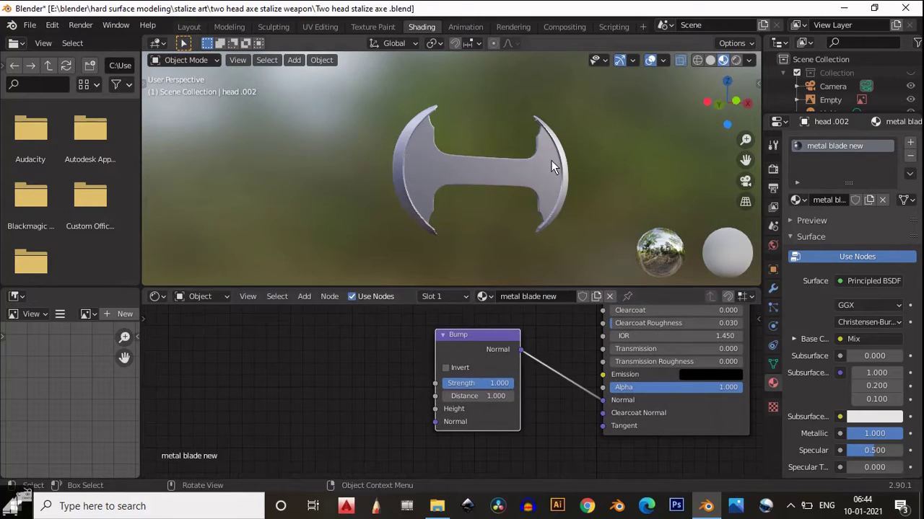
# Select the axe head, switch to the UV Editing workspace and apply its Mirror modifier in Object Mode.
pyautogui.click(447, 176)
pyautogui.scroll(2, 559, 186)
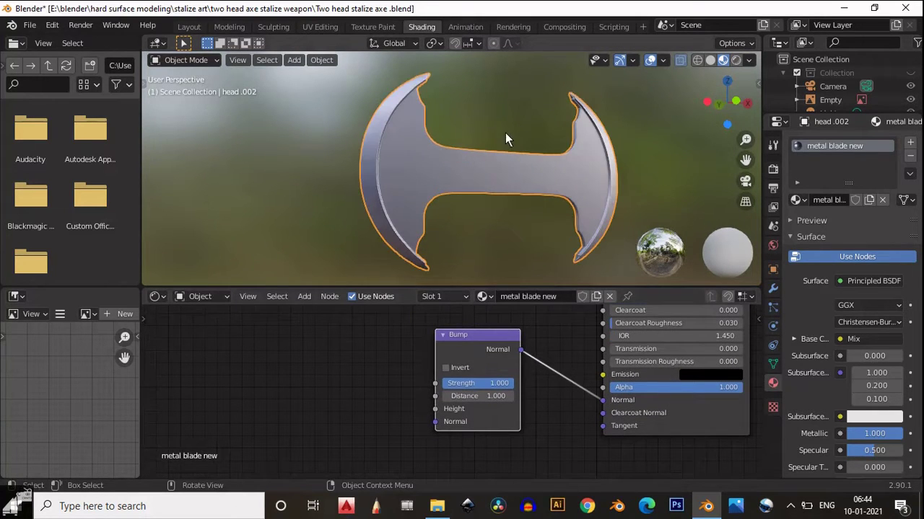
pyautogui.click(332, 27)
pyautogui.moveTo(649, 261); pyautogui.dragTo(560, 253, button='middle')
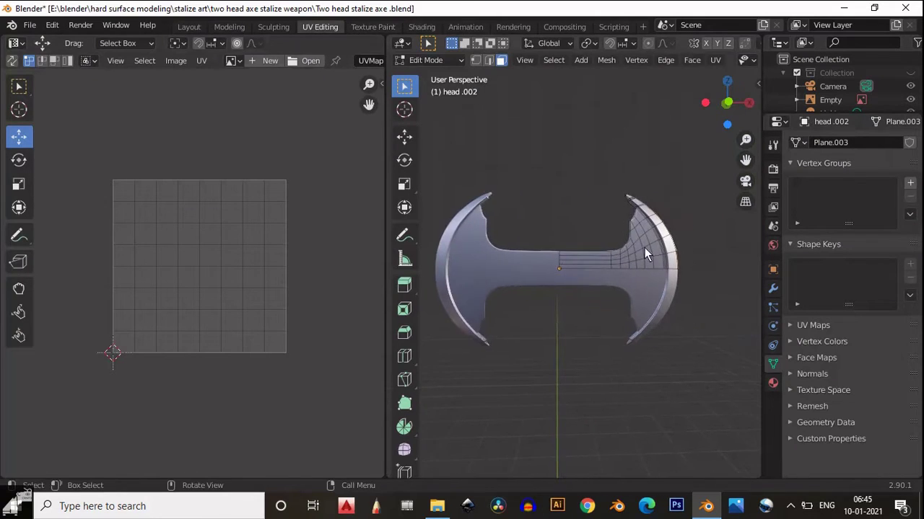
pyautogui.scroll(5, 644, 247)
pyautogui.click(773, 290)
pyautogui.click(878, 165)
pyautogui.press('Tab')
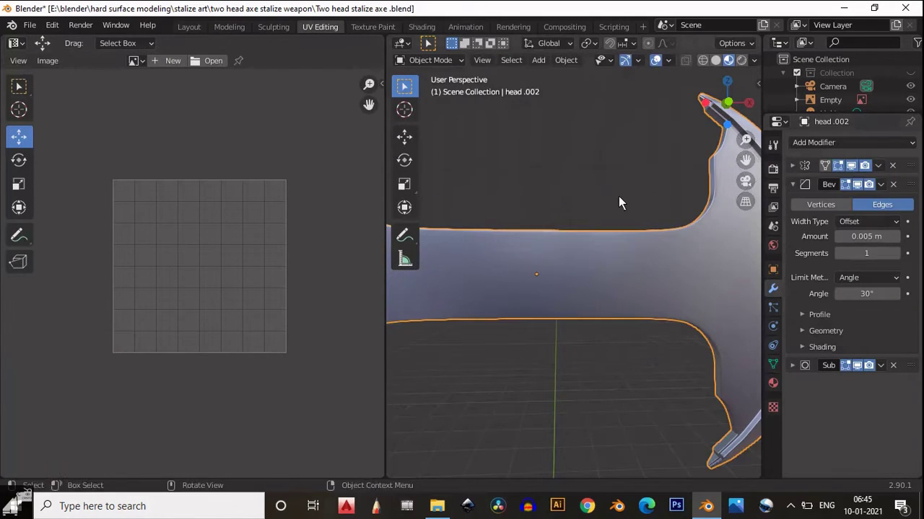
pyautogui.click(878, 166)
pyautogui.click(837, 181)
# Unwrap the whole axe head mesh with Smart UV Project, using an island margin of 0.03.
pyautogui.scroll(-1, 613, 238)
pyautogui.scroll(-3, 614, 245)
pyautogui.press('Tab')
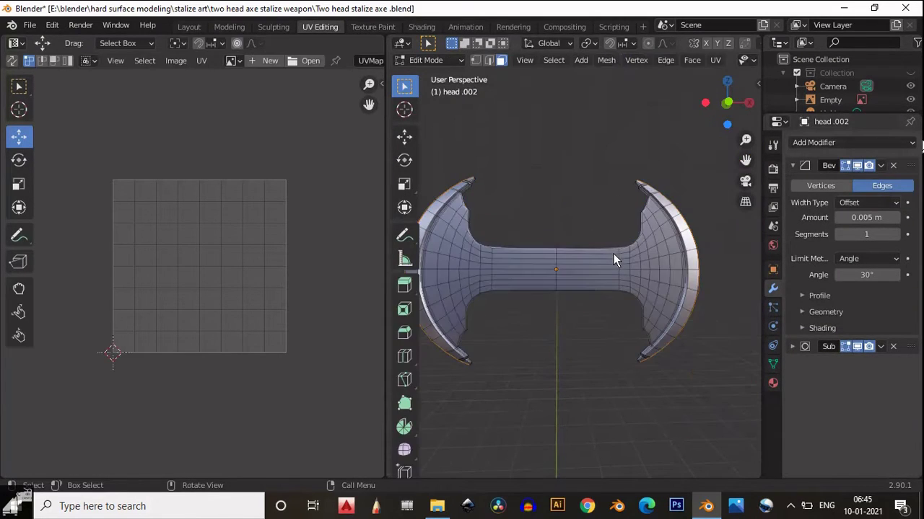
pyautogui.press('a')
pyautogui.click(715, 60)
pyautogui.click(721, 119)
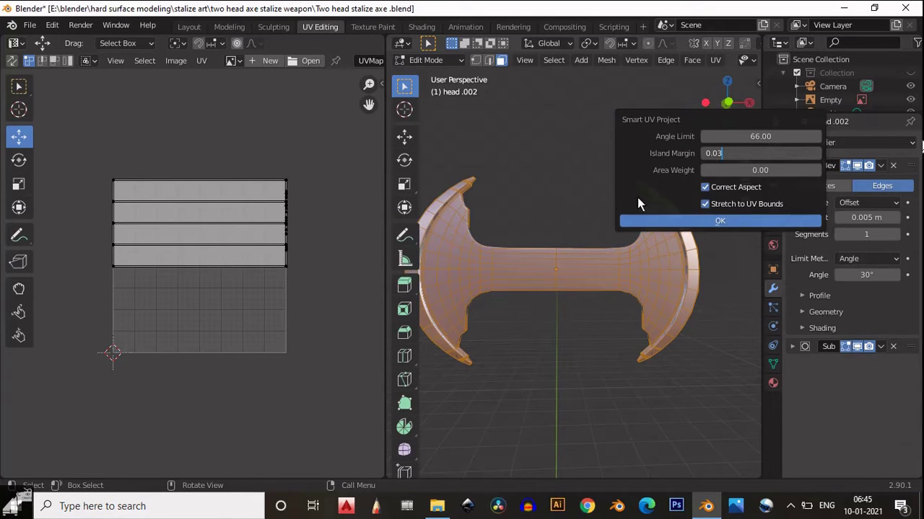
pyautogui.click(639, 221)
# Select the two large axe-shaped UV islands and rotate them a quarter turn so they lie horizontally.
pyautogui.scroll(-4, 196, 284)
pyautogui.press('l')
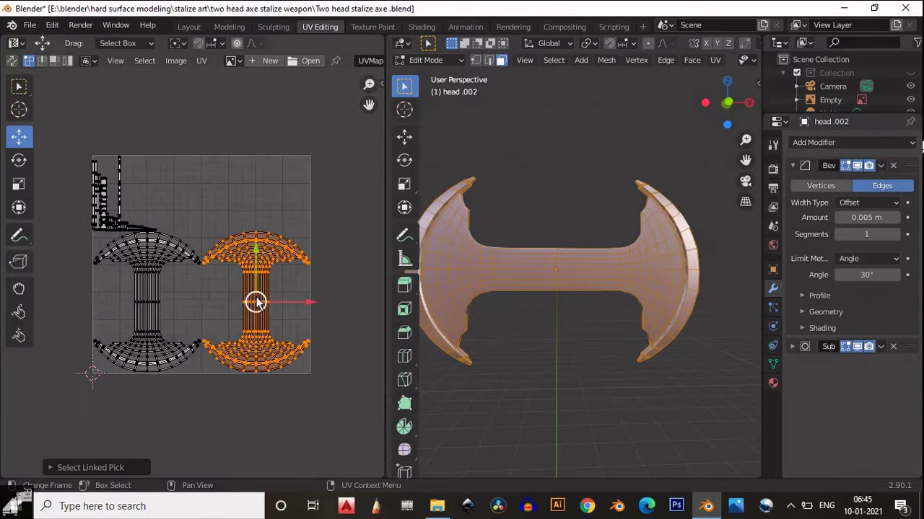
pyautogui.press('l')
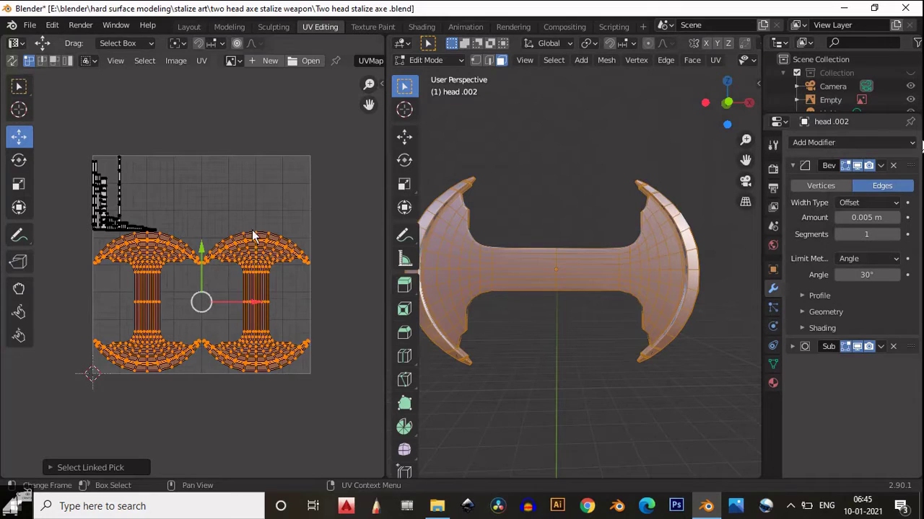
pyautogui.press('r')
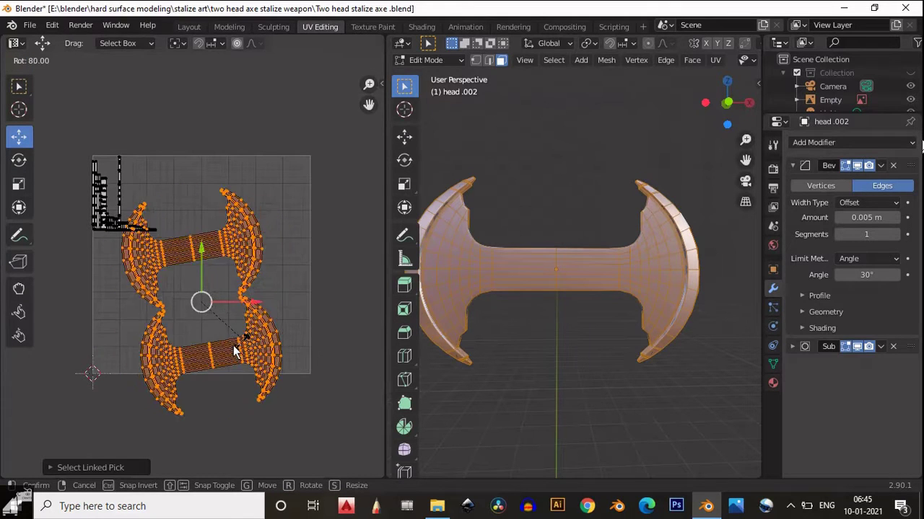
pyautogui.click(236, 348)
# Move the two large UV islands up and right within the UV square, clear of the small islands, and leave Edit Mode.
pyautogui.moveTo(203, 250); pyautogui.dragTo(206, 226)
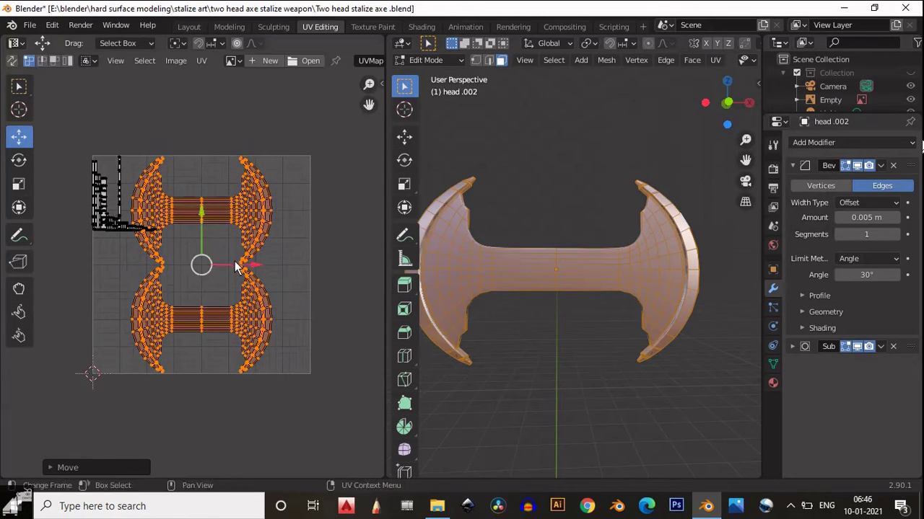
pyautogui.click(235, 265)
pyautogui.hotkey('ctrl', 'z')
pyautogui.moveTo(230, 265); pyautogui.dragTo(261, 266)
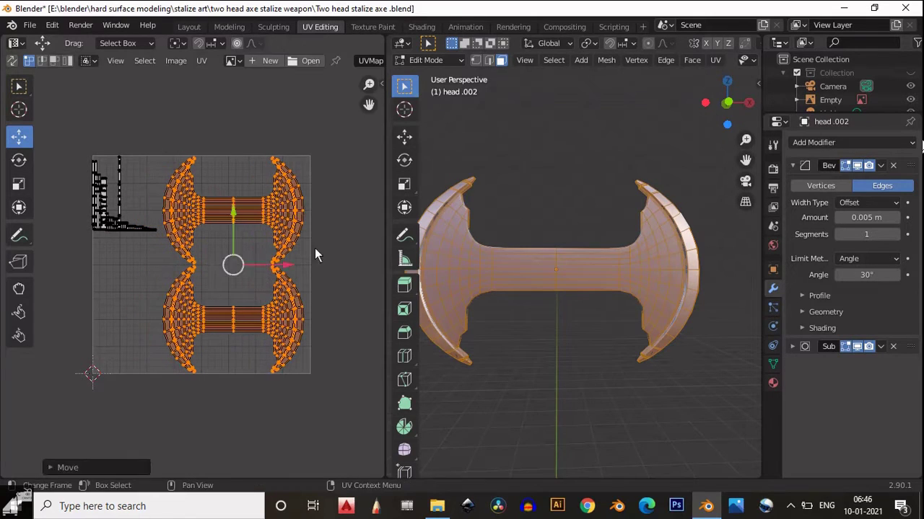
pyautogui.click(318, 247)
pyautogui.scroll(-1, 581, 340)
pyautogui.press('Tab')
# Return to the Shading workspace, add a second Mix node and connect its Color output to the Bump node's Height.
pyautogui.click(420, 25)
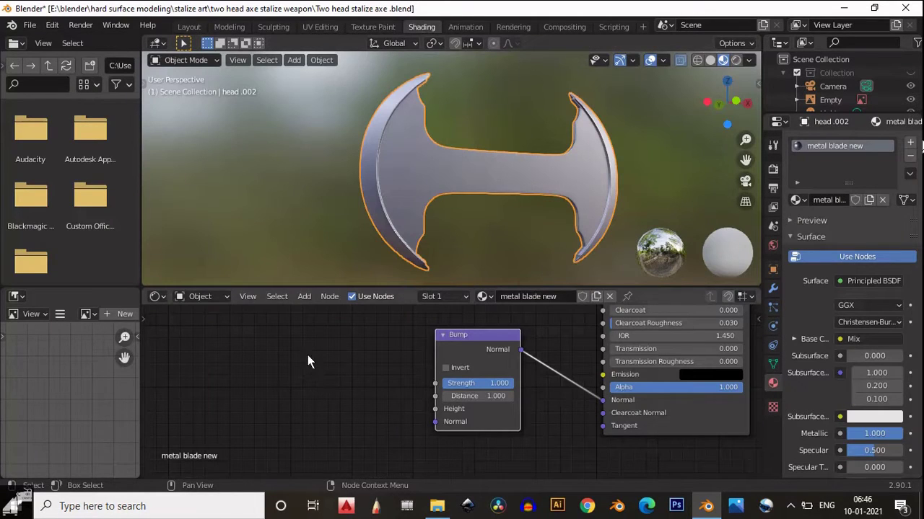
pyautogui.hotkey('shift', 'a')
pyautogui.moveTo(307, 340)
pyautogui.click(384, 413)
pyautogui.click(260, 320)
pyautogui.moveTo(310, 336); pyautogui.dragTo(357, 347, button='middle')
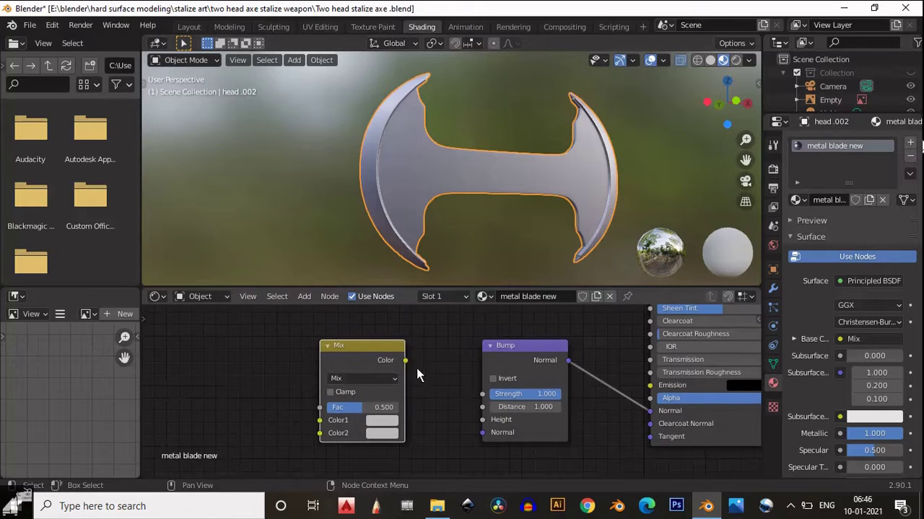
pyautogui.moveTo(407, 360); pyautogui.dragTo(482, 420)
# Add a Voronoi Texture node and connect its Color output to Color1 of the Mix node feeding the Bump.
pyautogui.hotkey('shift', 'a')
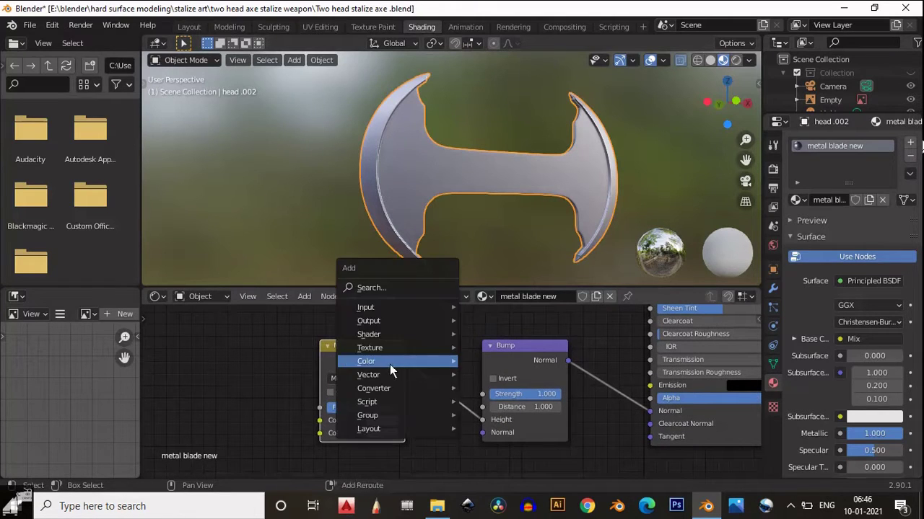
pyautogui.moveTo(404, 306)
pyautogui.click(534, 317)
pyautogui.moveTo(252, 342); pyautogui.dragTo(359, 336, button='middle')
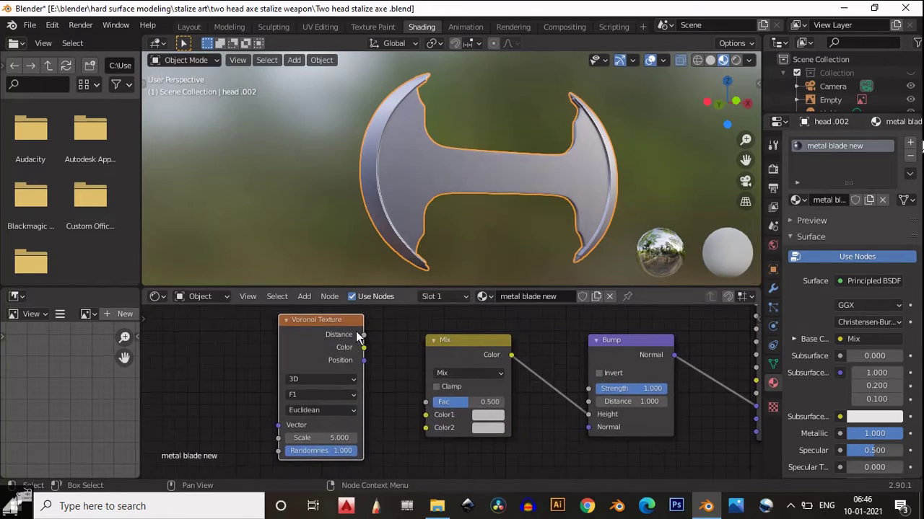
pyautogui.moveTo(358, 336)
pyautogui.mouseDown()
pyautogui.moveTo(319, 343)
pyautogui.moveTo(426, 415)
pyautogui.mouseUp()
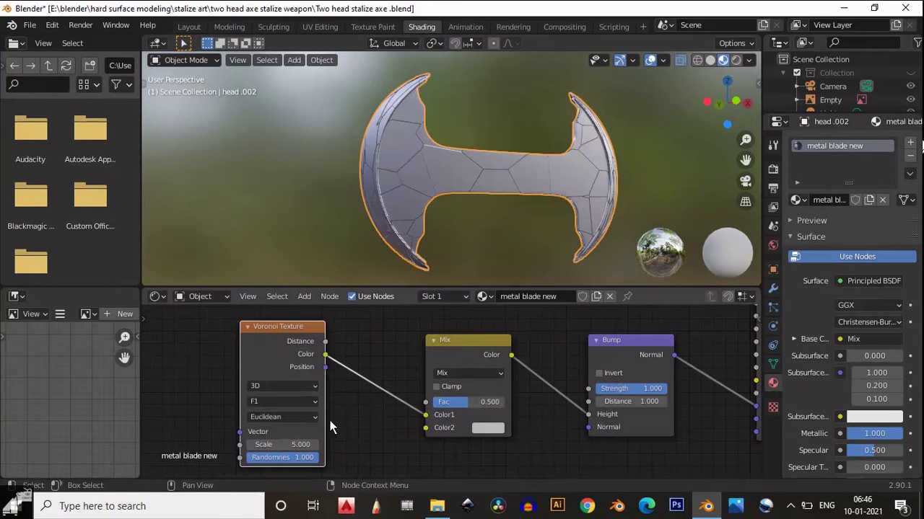
# Set the Voronoi Texture's distance metric to Minkowski and its scale to 16.100.
pyautogui.moveTo(330, 421); pyautogui.dragTo(367, 412, button='middle')
pyautogui.scroll(5, 420, 186)
pyautogui.moveTo(420, 187); pyautogui.dragTo(441, 189, button='middle')
pyautogui.scroll(-4, 442, 189)
pyautogui.scroll(3, 328, 361)
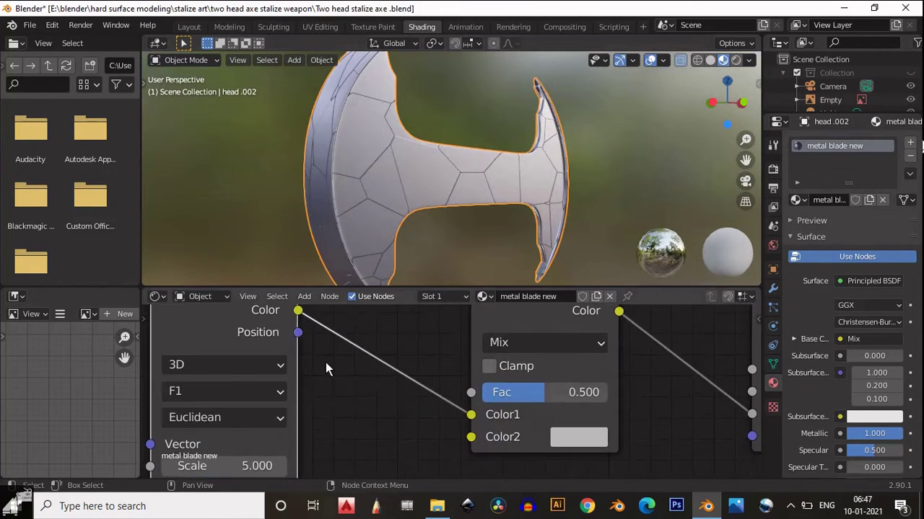
pyautogui.click(265, 420)
pyautogui.click(252, 294)
pyautogui.moveTo(328, 374); pyautogui.dragTo(410, 374, button='middle')
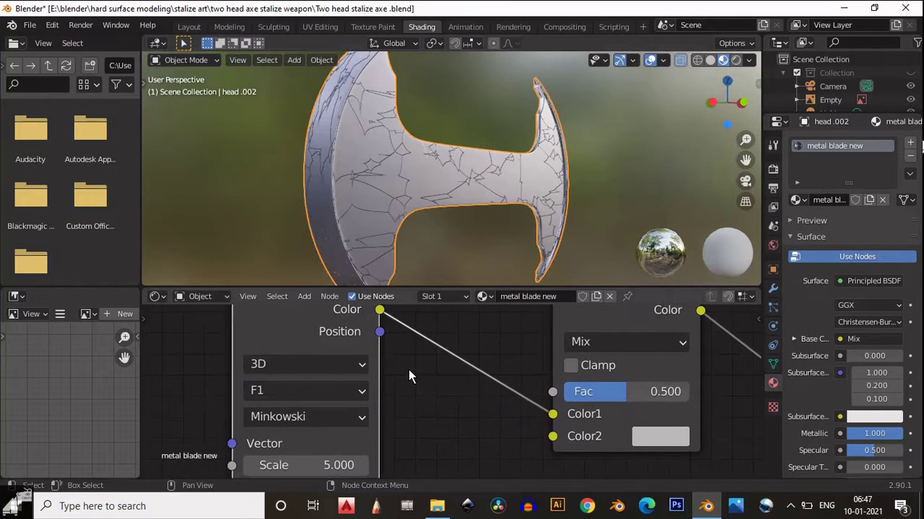
pyautogui.moveTo(310, 467); pyautogui.dragTo(368, 484)
pyautogui.scroll(-3, 462, 450)
# Reduce the Bump node's Strength to 0.007.
pyautogui.moveTo(462, 451); pyautogui.dragTo(197, 416, button='middle')
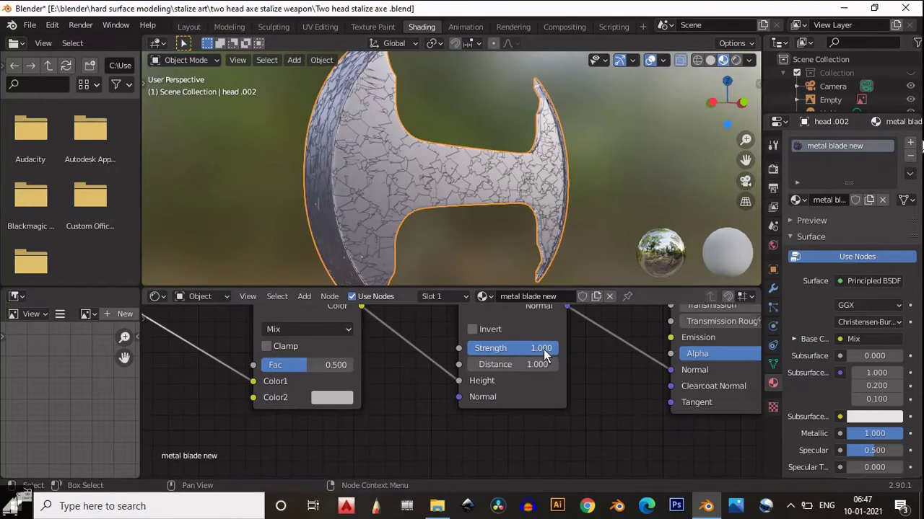
pyautogui.moveTo(544, 350); pyautogui.dragTo(447, 350)
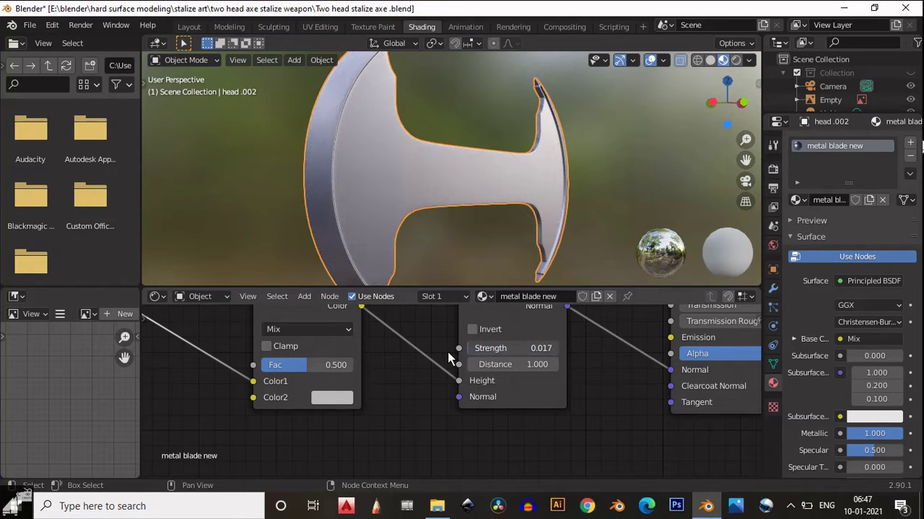
pyautogui.moveTo(447, 352); pyautogui.dragTo(449, 353)
pyautogui.doubleClick(521, 347)
pyautogui.write('7')
pyautogui.press('Return')
pyautogui.click(544, 346)
pyautogui.click(483, 347)
pyautogui.write('0')
pyautogui.press('Return')
# Add Texture Coordinate and Mapping nodes to the Voronoi Texture, feeding the Mapping's Vector from the Object output.
pyautogui.scroll(4, 367, 128)
pyautogui.moveTo(366, 129); pyautogui.dragTo(279, 187, button='middle')
pyautogui.scroll(2, 339, 138)
pyautogui.scroll(-5, 324, 187)
pyautogui.scroll(-3, 353, 189)
pyautogui.moveTo(353, 191); pyautogui.dragTo(383, 192, button='middle')
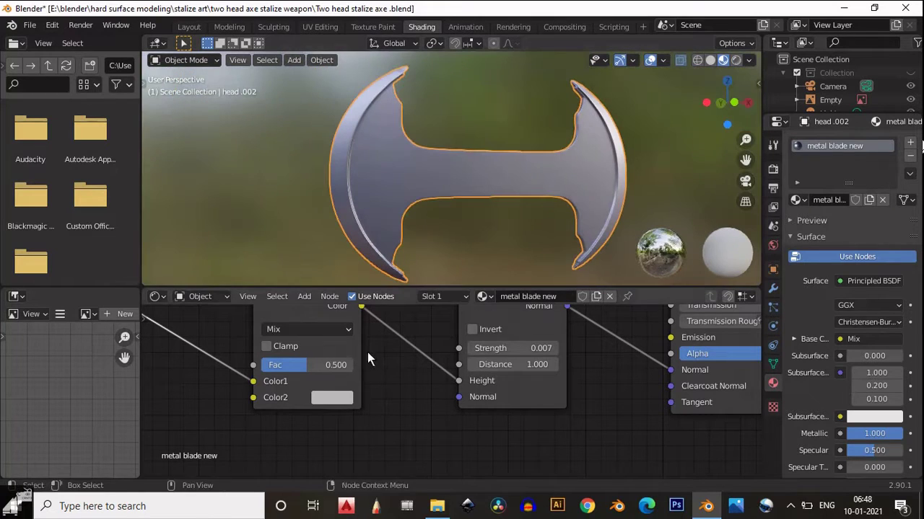
pyautogui.moveTo(367, 352); pyautogui.dragTo(645, 387, button='middle')
pyautogui.scroll(-5, 645, 388)
pyautogui.moveTo(513, 362); pyautogui.dragTo(394, 319, button='middle')
pyautogui.hotkey('ctrl', 't')
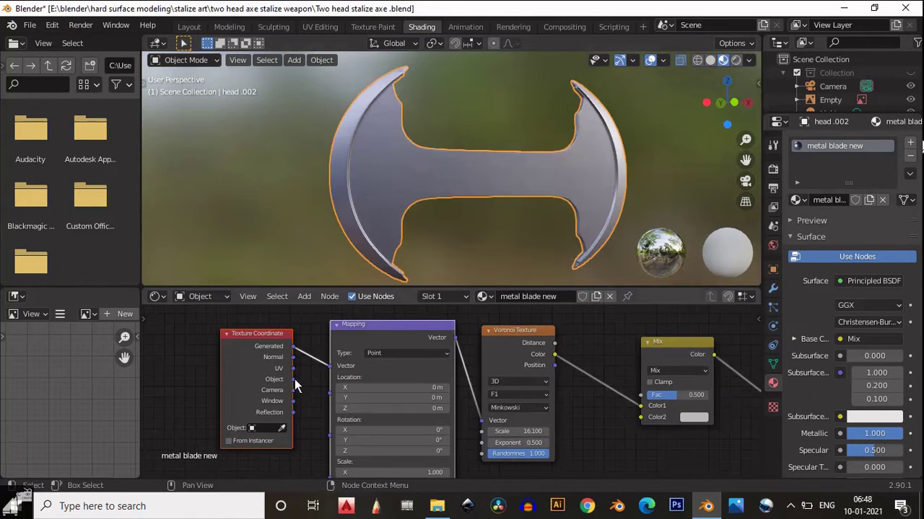
pyautogui.moveTo(293, 380); pyautogui.dragTo(329, 366)
# Try a higher Strength on the Bump node and undo the change.
pyautogui.scroll(4, 375, 215)
pyautogui.scroll(4, 380, 210)
pyautogui.moveTo(348, 211)
pyautogui.mouseDown(button='middle')
pyautogui.moveTo(391, 211)
pyautogui.moveTo(310, 199)
pyautogui.moveTo(364, 209)
pyautogui.mouseUp(button='middle')
pyautogui.scroll(3, 393, 210)
pyautogui.moveTo(747, 419); pyautogui.dragTo(296, 423, button='middle')
pyautogui.moveTo(467, 386); pyautogui.dragTo(542, 388)
pyautogui.hotkey('ctrl', 'z')
pyautogui.scroll(-3, 331, 192)
pyautogui.moveTo(331, 192); pyautogui.dragTo(395, 211, button='middle')
pyautogui.scroll(-2, 396, 210)
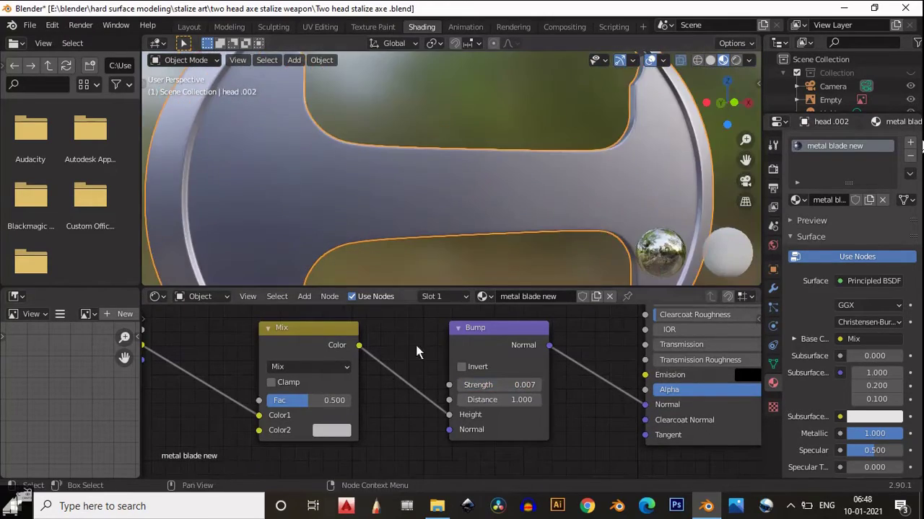
pyautogui.scroll(-3, 415, 344)
# In File Explorer, open the stalize axe texture folder's MetalStainlessStee subfolder and bring its 3K_SPECULAR image into Blender's node editor.
pyautogui.click(437, 506)
pyautogui.click(66, 331)
pyautogui.doubleClick(414, 181)
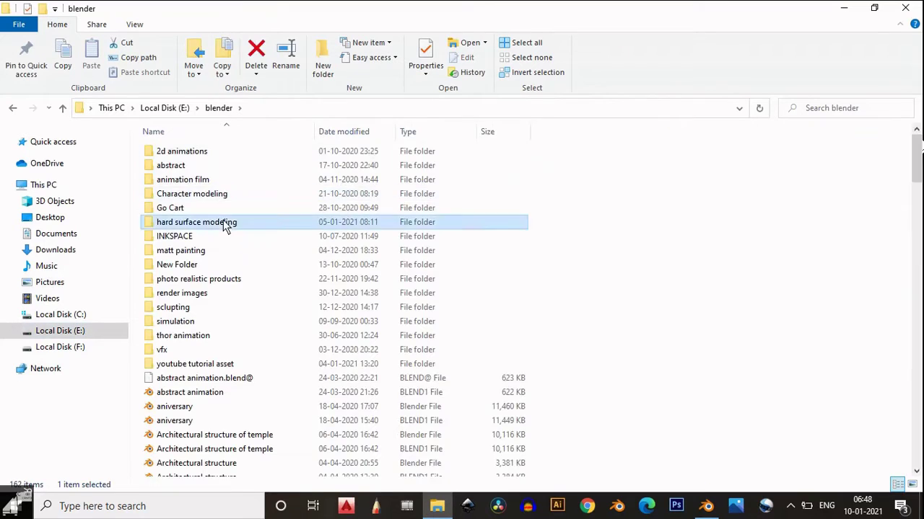
pyautogui.doubleClick(227, 223)
pyautogui.doubleClick(214, 374)
pyautogui.doubleClick(220, 151)
pyautogui.doubleClick(223, 152)
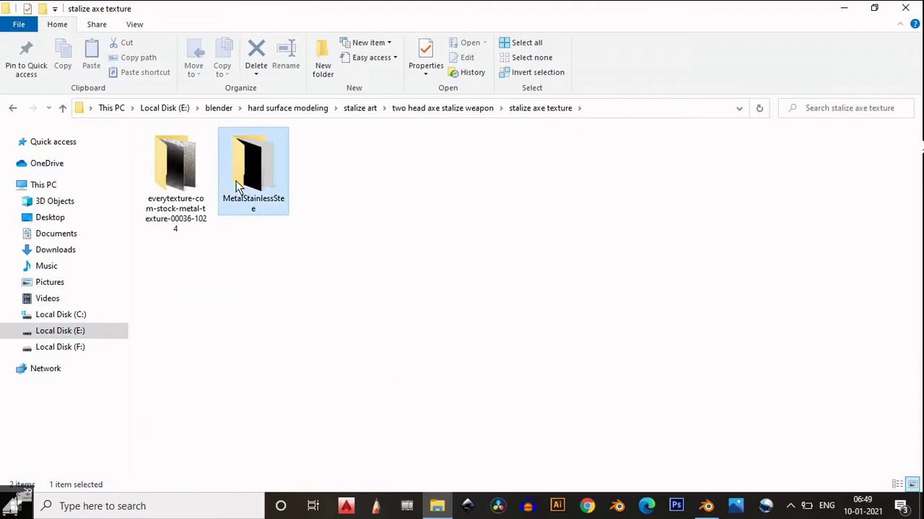
pyautogui.doubleClick(237, 185)
pyautogui.moveTo(261, 155); pyautogui.dragTo(270, 404)
# Place the specular image node below the Voronoi Texture, connect its Color output to the Mix node's Color2, and check the axe surface.
pyautogui.scroll(-1, 271, 402)
pyautogui.moveTo(290, 375); pyautogui.dragTo(347, 281, button='middle')
pyautogui.moveTo(411, 317); pyautogui.dragTo(281, 415)
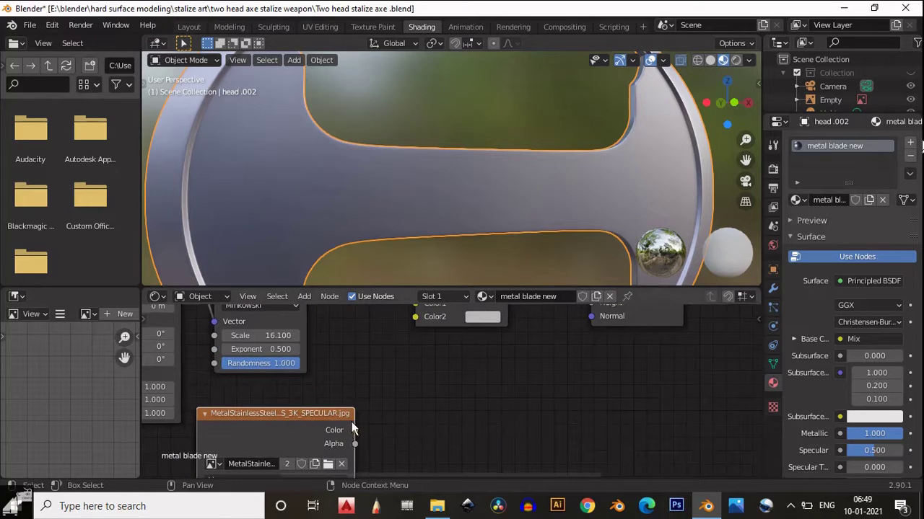
pyautogui.moveTo(354, 430); pyautogui.dragTo(413, 317)
pyautogui.scroll(3, 375, 207)
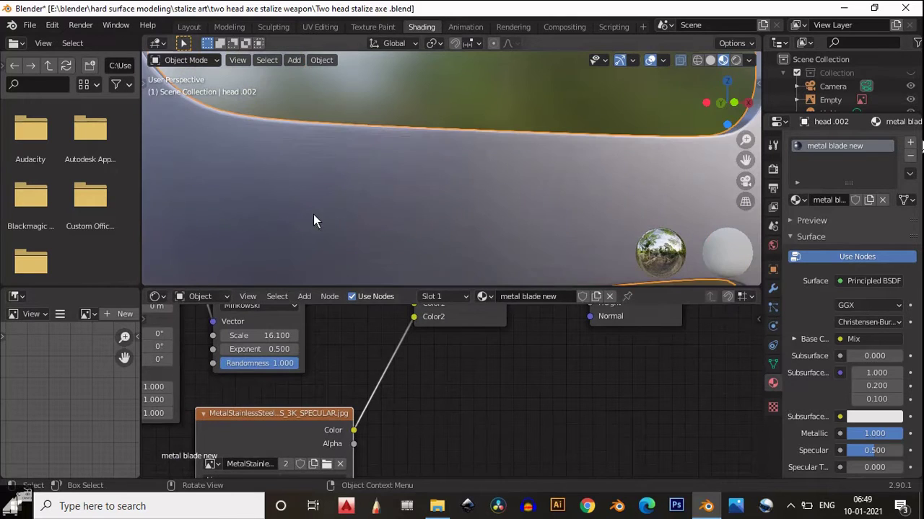
pyautogui.moveTo(304, 217)
pyautogui.mouseDown(button='middle')
pyautogui.moveTo(195, 208)
pyautogui.moveTo(300, 203)
pyautogui.mouseUp(button='middle')
pyautogui.scroll(-4, 299, 203)
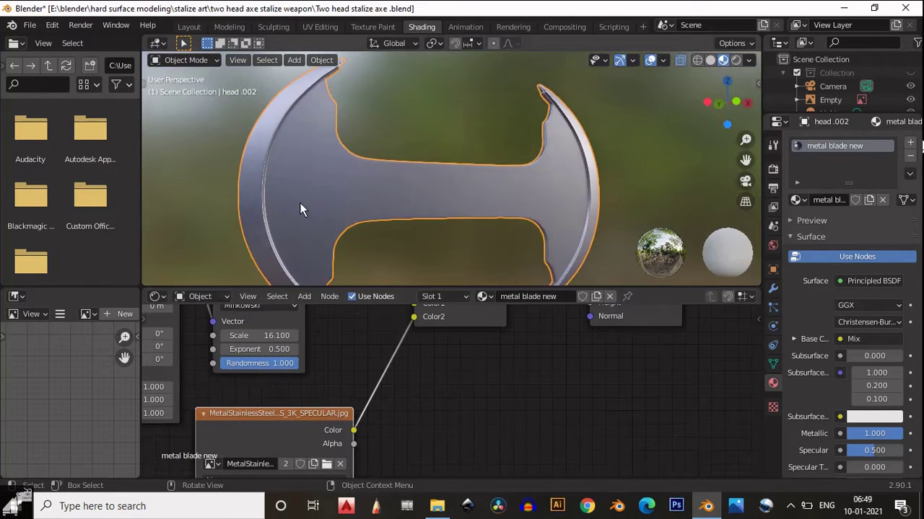
pyautogui.scroll(4, 300, 201)
pyautogui.scroll(-8, 430, 409)
# Add a Normal Map node beside the image texture and connect its Normal output to the Bump node's Normal input.
pyautogui.moveTo(402, 395); pyautogui.dragTo(492, 396, button='middle')
pyautogui.hotkey('shift', 'a')
pyautogui.moveTo(289, 421)
pyautogui.click(350, 362)
pyautogui.click(249, 424)
pyautogui.scroll(-2, 290, 364)
pyautogui.moveTo(290, 365); pyautogui.dragTo(294, 412, button='middle')
pyautogui.moveTo(243, 344); pyautogui.dragTo(461, 419)
pyautogui.moveTo(380, 428); pyautogui.dragTo(340, 375)
pyautogui.moveTo(434, 400); pyautogui.dragTo(386, 369, button='middle')
pyautogui.moveTo(436, 417)
pyautogui.mouseDown()
pyautogui.moveTo(409, 403)
pyautogui.moveTo(446, 353)
pyautogui.moveTo(482, 330)
pyautogui.mouseUp()
pyautogui.scroll(3, 410, 411)
pyautogui.moveTo(497, 379); pyautogui.dragTo(617, 343, button='middle')
pyautogui.moveTo(473, 353); pyautogui.dragTo(516, 353)
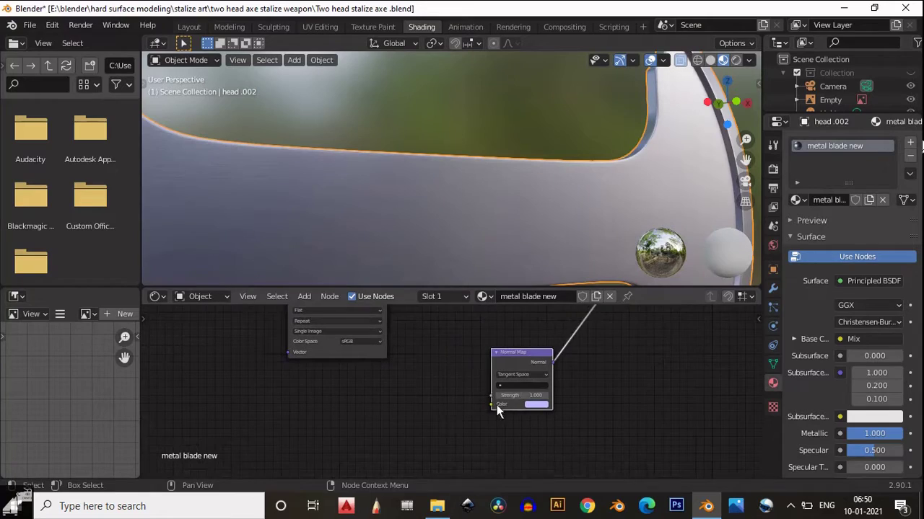
# Bring another MetalStainlessSteel 3K_SPECULAR image in from File Explorer and connect its Color output to the Normal Map's Color input.
pyautogui.click(437, 506)
pyautogui.moveTo(330, 165); pyautogui.dragTo(393, 401)
pyautogui.moveTo(444, 400); pyautogui.dragTo(491, 404)
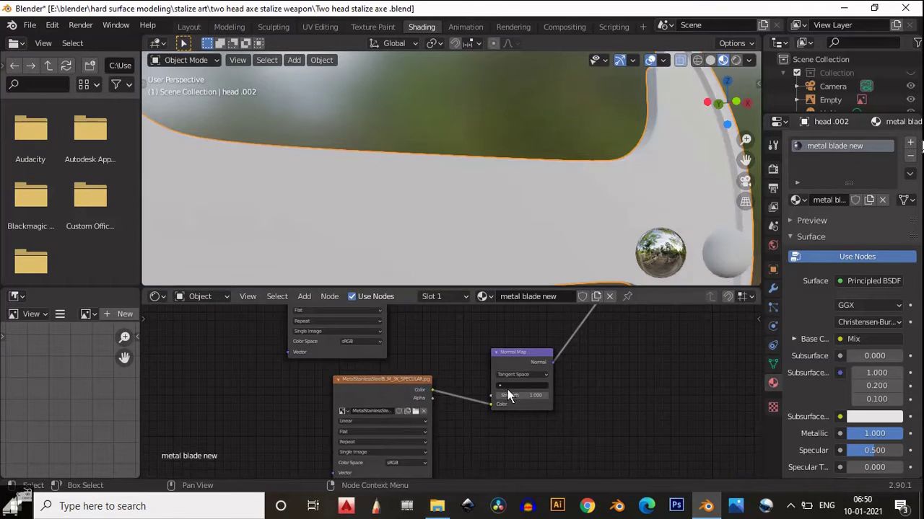
# Set the Normal Map node's Strength to 0.007.
pyautogui.scroll(1, 589, 370)
pyautogui.scroll(-3, 500, 192)
pyautogui.moveTo(500, 193); pyautogui.dragTo(444, 195, button='middle')
pyautogui.scroll(2, 626, 405)
pyautogui.scroll(4, 625, 406)
pyautogui.moveTo(560, 401)
pyautogui.mouseDown()
pyautogui.moveTo(551, 401)
pyautogui.moveTo(567, 401)
pyautogui.mouseUp()
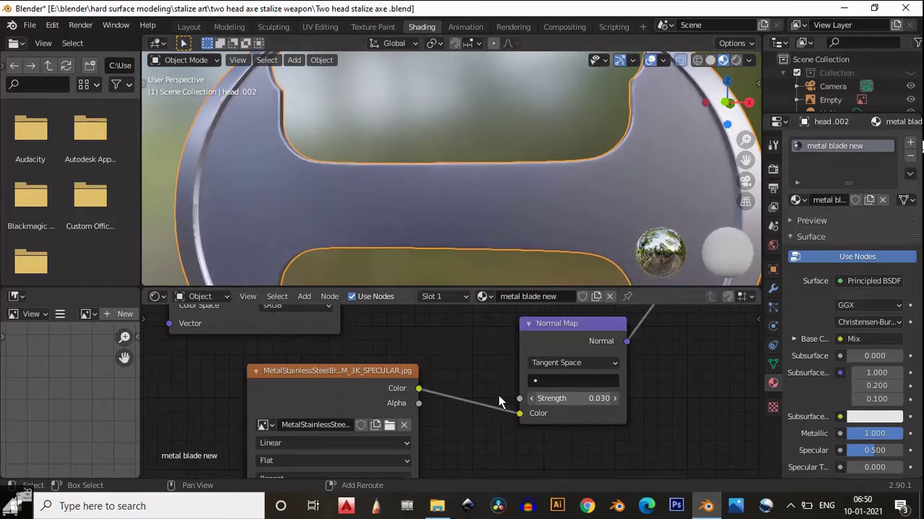
pyautogui.click(571, 399)
pyautogui.write('0.007')
pyautogui.press('BackSpace')
pyautogui.write('07')
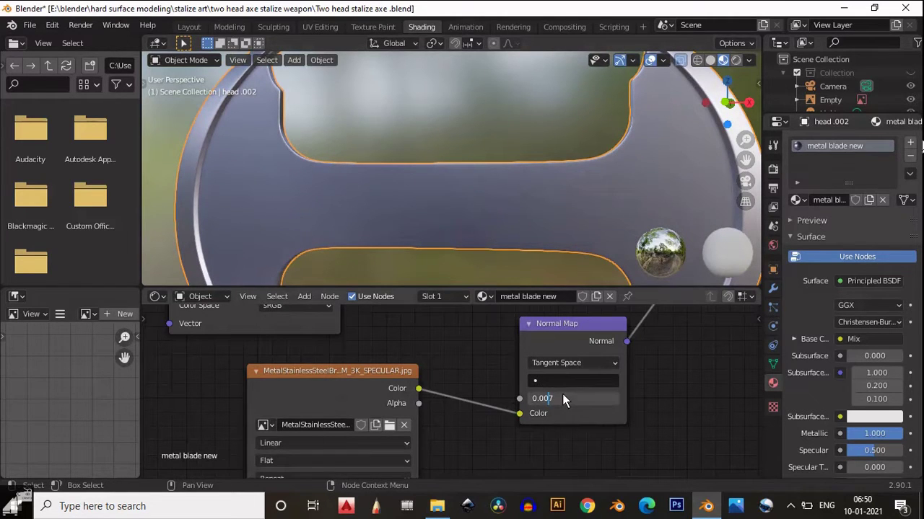
pyautogui.press('Return')
# Examine the metal shading on the axe head from several angles and distances.
pyautogui.scroll(-3, 450, 196)
pyautogui.moveTo(511, 189); pyautogui.dragTo(392, 188, button='middle')
pyautogui.scroll(-5, 559, 226)
pyautogui.scroll(5, 580, 192)
pyautogui.scroll(5, 420, 188)
pyautogui.scroll(-6, 472, 214)
pyautogui.scroll(5, 391, 189)
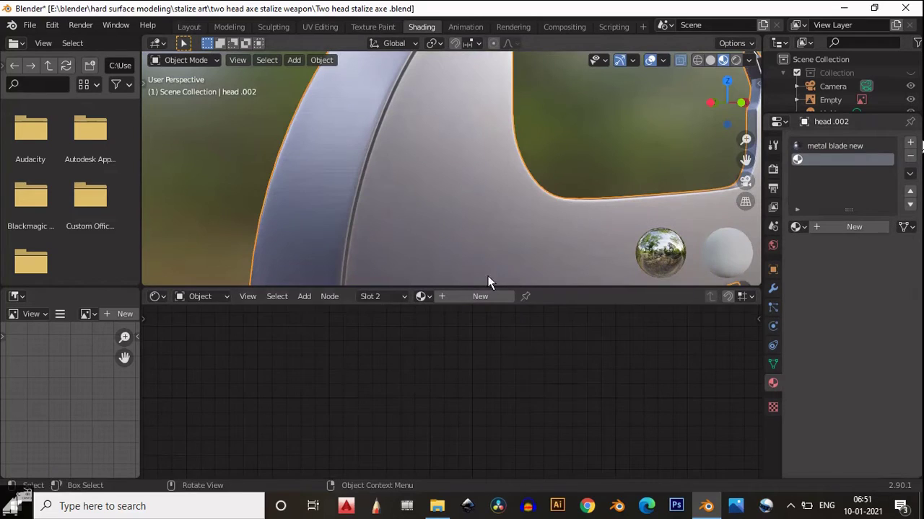
# Create a new material in the second slot and name it meta1 blade shine new.
pyautogui.click(857, 227)
pyautogui.click(854, 226)
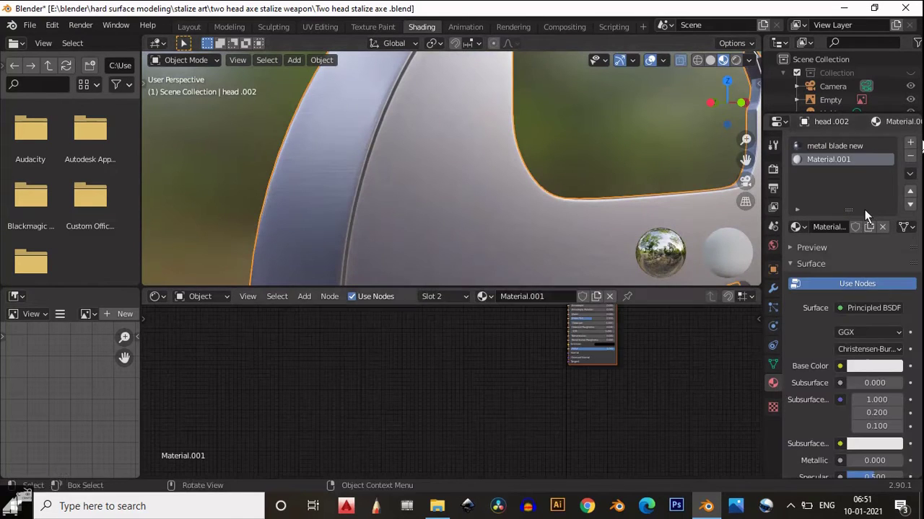
pyautogui.doubleClick(843, 227)
pyautogui.write('metal')
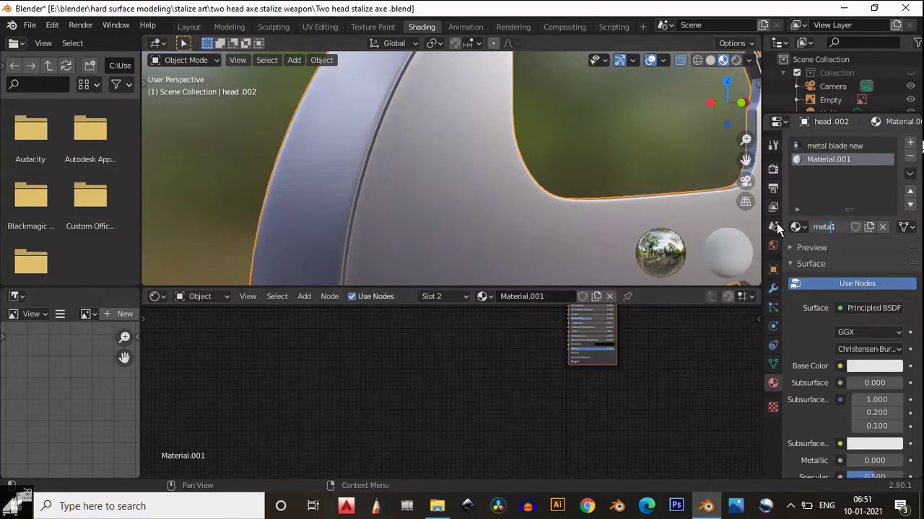
pyautogui.write(' blade')
pyautogui.write(' shine new')
pyautogui.press('Return')
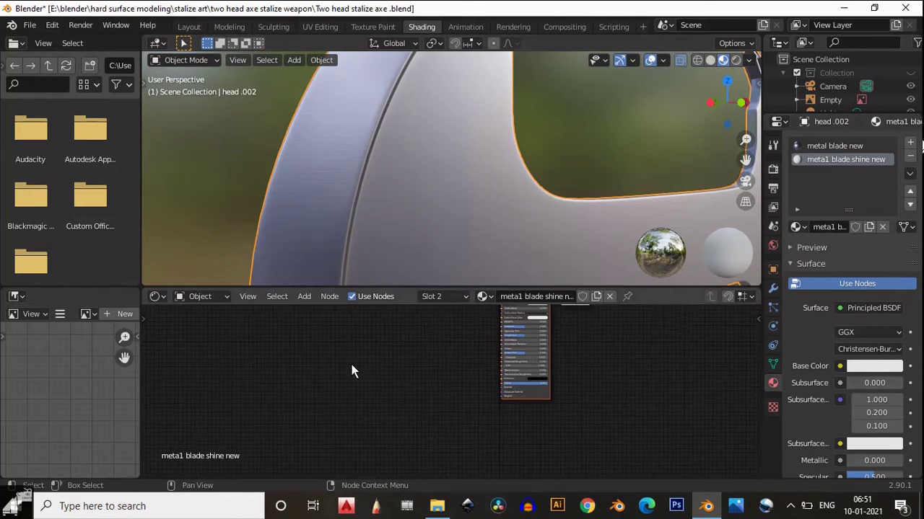
# Switch the viewport to solid shading, enter Edit Mode on the axe head, and show the tools.
pyautogui.moveTo(457, 383); pyautogui.dragTo(334, 472, button='middle')
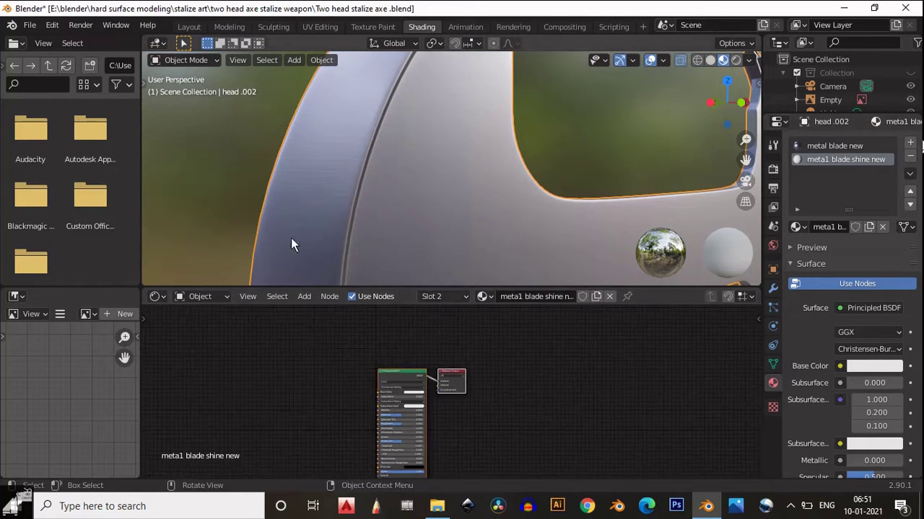
pyautogui.scroll(-4, 460, 79)
pyautogui.moveTo(641, 157); pyautogui.dragTo(750, 158, button='middle')
pyautogui.scroll(8, 375, 396)
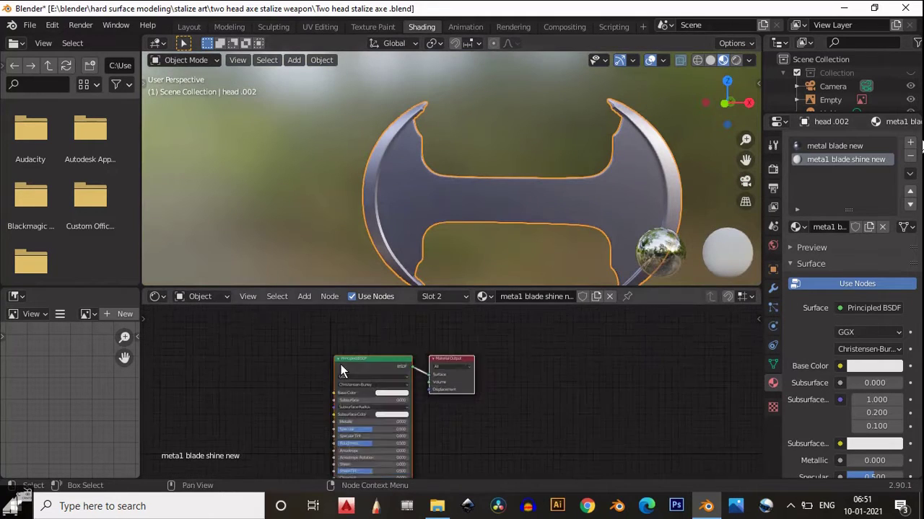
pyautogui.click(710, 60)
pyautogui.keyDown('shift'); pyautogui.moveTo(527, 151); pyautogui.dragTo(469, 129, button='middle'); pyautogui.keyUp('shift')
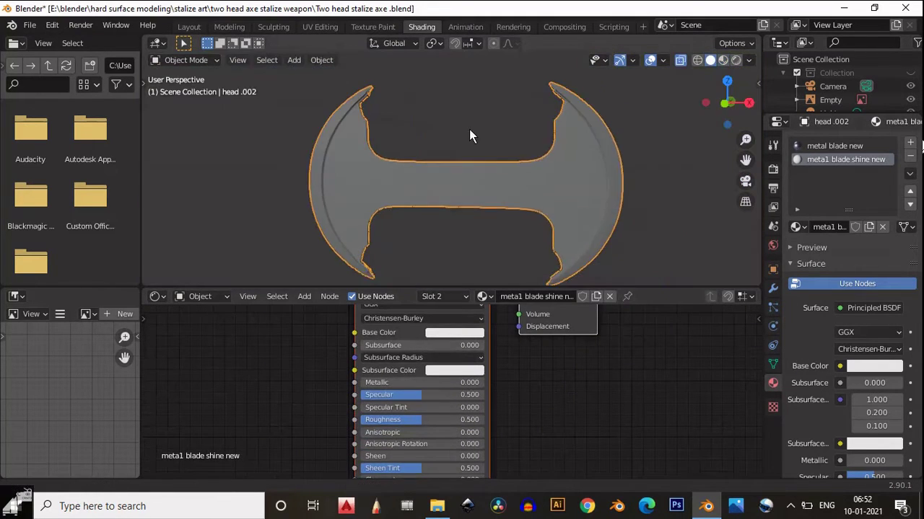
pyautogui.press('Tab')
pyautogui.moveTo(593, 128); pyautogui.dragTo(391, 187, button='middle')
pyautogui.scroll(3, 391, 187)
pyautogui.press('t')
pyautogui.scroll(2, 348, 132)
pyautogui.keyDown('shift'); pyautogui.moveTo(276, 151); pyautogui.dragTo(479, 213, button='middle'); pyautogui.keyUp('shift')
# Turn off X-ray and select the narrow face strip along one blade's cutting edge, including the faces near its upper tip.
pyautogui.click(456, 134)
pyautogui.click(681, 61)
pyautogui.keyDown('alt'); pyautogui.click(440, 113); pyautogui.keyUp('alt')
pyautogui.scroll(4, 416, 174)
pyautogui.keyDown('shift'); pyautogui.moveTo(427, 109); pyautogui.dragTo(453, 209, button='middle'); pyautogui.keyUp('shift')
pyautogui.keyDown('shift'); pyautogui.click(415, 174); pyautogui.keyUp('shift')
pyautogui.keyDown('shift'); pyautogui.click(413, 168); pyautogui.keyUp('shift')
pyautogui.keyDown('shift'); pyautogui.click(425, 201); pyautogui.keyUp('shift')
pyautogui.keyDown('shift'); pyautogui.moveTo(453, 204); pyautogui.dragTo(452, 207); pyautogui.keyUp('shift')
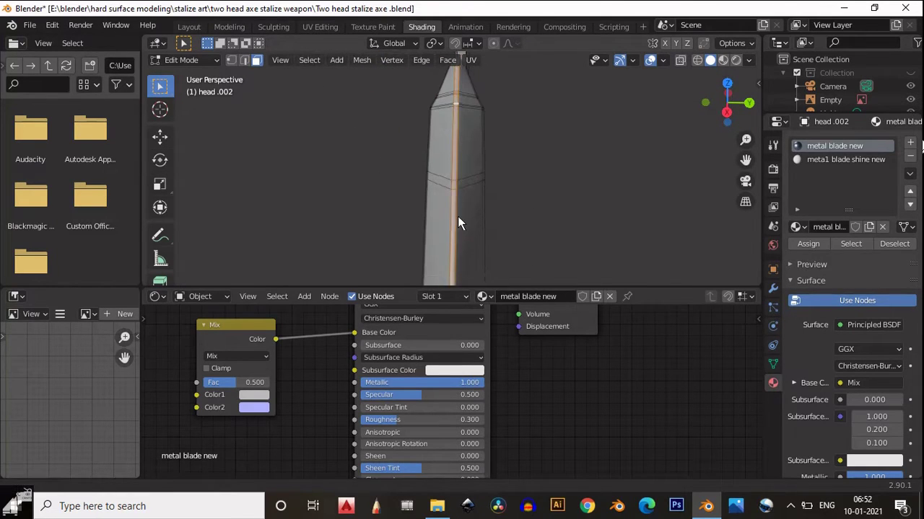
# Add the remaining narrow cutting-edge faces toward the blade's lower tip to the selection.
pyautogui.keyDown('shift'); pyautogui.moveTo(458, 216); pyautogui.dragTo(465, 163, button='middle'); pyautogui.keyUp('shift')
pyautogui.keyDown('shift'); pyautogui.click(463, 166); pyautogui.keyUp('shift')
pyautogui.keyDown('shift'); pyautogui.click(468, 202); pyautogui.keyUp('shift')
pyautogui.keyDown('shift'); pyautogui.click(466, 172); pyautogui.keyUp('shift')
pyautogui.scroll(5, 470, 237)
pyautogui.keyDown('shift'); pyautogui.moveTo(470, 236); pyautogui.dragTo(503, 176, button='middle'); pyautogui.keyUp('shift')
pyautogui.keyDown('shift'); pyautogui.click(504, 176); pyautogui.keyUp('shift')
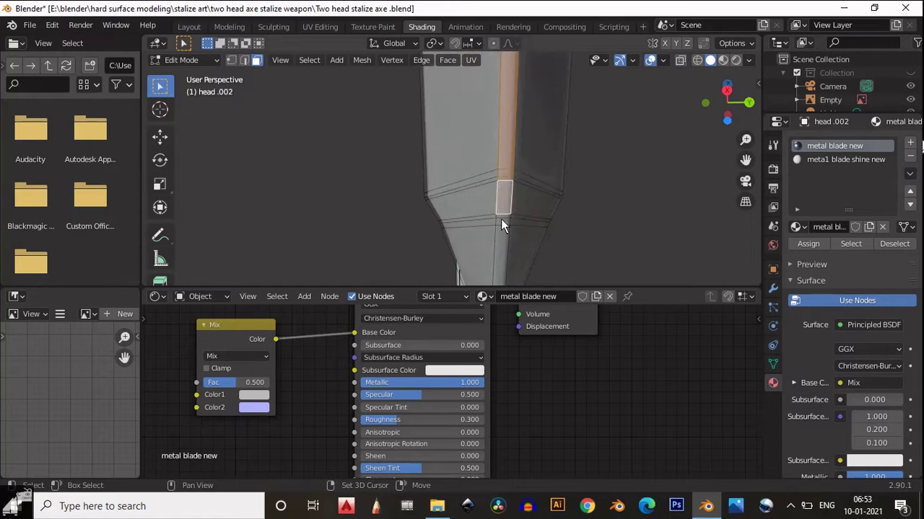
pyautogui.moveTo(502, 216); pyautogui.dragTo(435, 267, button='middle')
pyautogui.scroll(-5, 517, 237)
pyautogui.keyDown('shift'); pyautogui.click(369, 225); pyautogui.keyUp('shift')
pyautogui.keyDown('shift'); pyautogui.click(364, 212); pyautogui.keyUp('shift')
# Extend the selection to the opposite blade's narrow cutting-edge faces, down through its lower tip.
pyautogui.moveTo(481, 202); pyautogui.dragTo(416, 199, button='middle')
pyautogui.keyDown('shift'); pyautogui.click(415, 199); pyautogui.keyUp('shift')
pyautogui.keyDown('shift'); pyautogui.moveTo(429, 237); pyautogui.dragTo(437, 65, button='middle'); pyautogui.keyUp('shift')
pyautogui.moveTo(424, 210); pyautogui.dragTo(484, 156, button='middle')
pyautogui.scroll(2, 483, 152)
pyautogui.keyDown('shift'); pyautogui.click(463, 173); pyautogui.keyUp('shift')
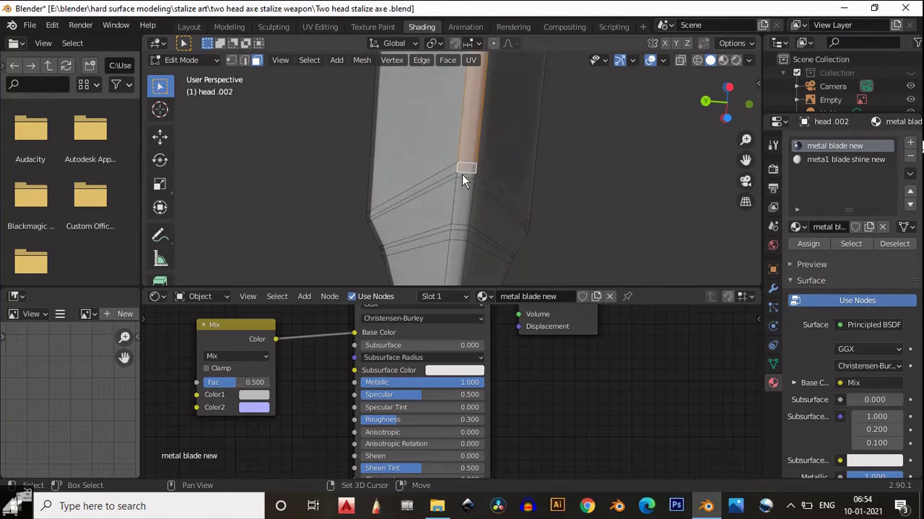
pyautogui.keyDown('shift'); pyautogui.click(453, 229); pyautogui.keyUp('shift')
pyautogui.keyDown('shift'); pyautogui.click(459, 272); pyautogui.keyUp('shift')
pyautogui.keyDown('shift'); pyautogui.moveTo(459, 273); pyautogui.dragTo(446, 180, button='middle'); pyautogui.keyUp('shift')
pyautogui.keyDown('shift'); pyautogui.click(440, 225); pyautogui.keyUp('shift')
# Grow the selection once to cover both blades' cutting-edge bands, and toggle the Subdivision modifier's viewport display.
pyautogui.moveTo(439, 226); pyautogui.dragTo(559, 271, button='middle')
pyautogui.scroll(-8, 471, 161)
pyautogui.press('ctrl+KP_Add')
pyautogui.scroll(5, 487, 217)
pyautogui.click(772, 288)
pyautogui.click(857, 347)
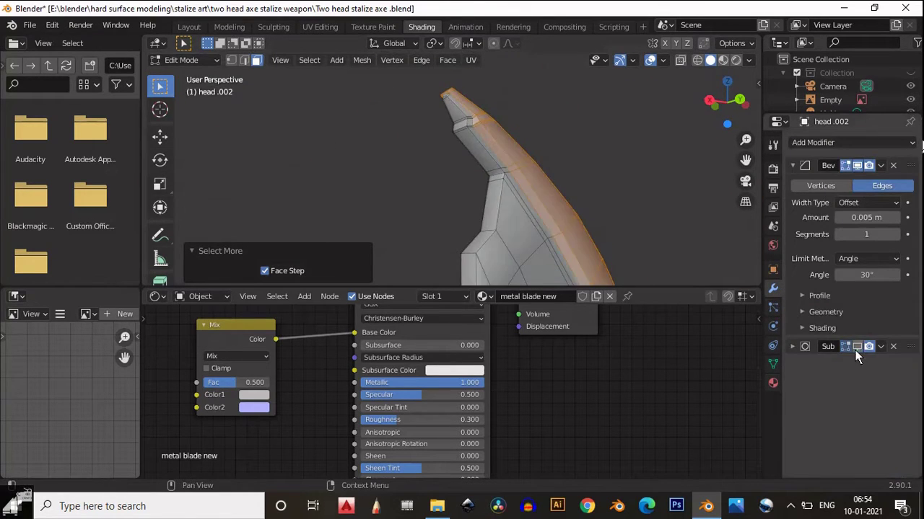
pyautogui.click(857, 347)
pyautogui.moveTo(577, 173); pyautogui.dragTo(664, 170, button='middle')
pyautogui.scroll(-5, 664, 170)
# Assign the meta1 blade shine new material to the selected faces and view the axe head in Material Preview in Object Mode.
pyautogui.click(773, 383)
pyautogui.click(842, 160)
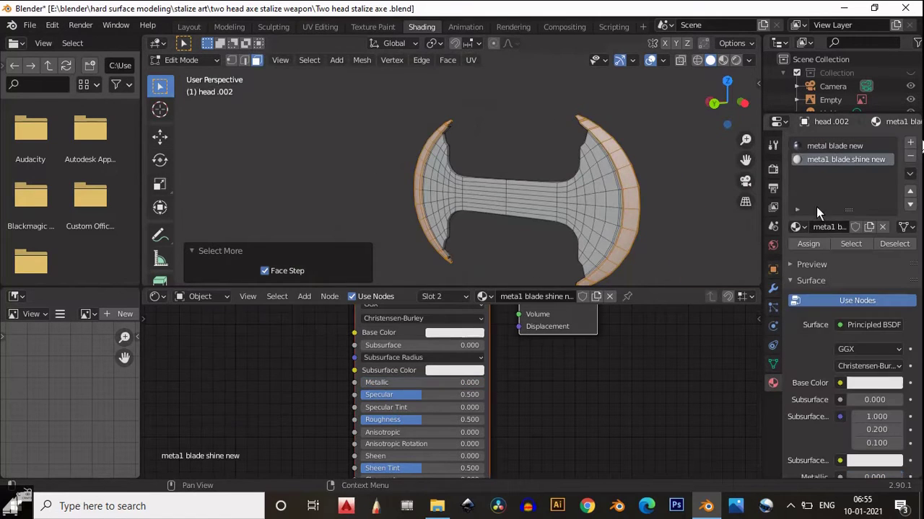
pyautogui.click(808, 244)
pyautogui.moveTo(635, 211); pyautogui.dragTo(556, 216, button='middle')
pyautogui.click(722, 62)
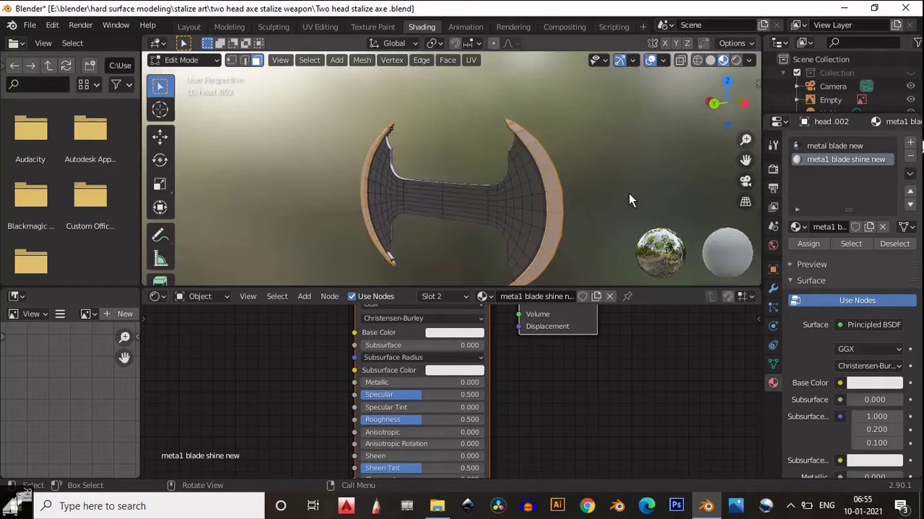
pyautogui.scroll(1, 629, 193)
pyautogui.moveTo(628, 194)
pyautogui.mouseDown(button='middle')
pyautogui.moveTo(583, 193)
pyautogui.moveTo(569, 141)
pyautogui.moveTo(579, 94)
pyautogui.mouseUp(button='middle')
pyautogui.press('Tab')
pyautogui.click(579, 95)
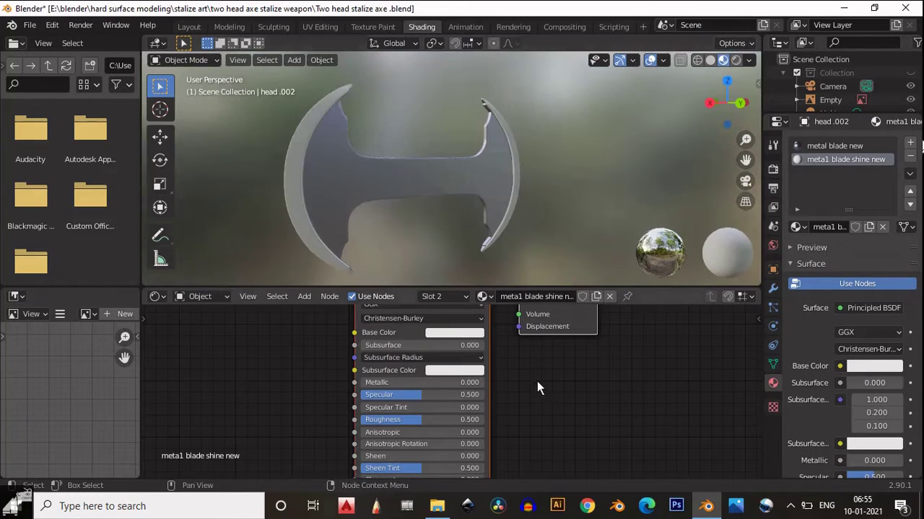
# Set the shine material's Metallic value to 1.000 and check the blade edges.
pyautogui.moveTo(521, 365); pyautogui.dragTo(608, 327, button='middle')
pyautogui.moveTo(366, 349); pyautogui.dragTo(273, 361, button='middle')
pyautogui.moveTo(375, 360); pyautogui.dragTo(588, 362)
pyautogui.scroll(5, 473, 232)
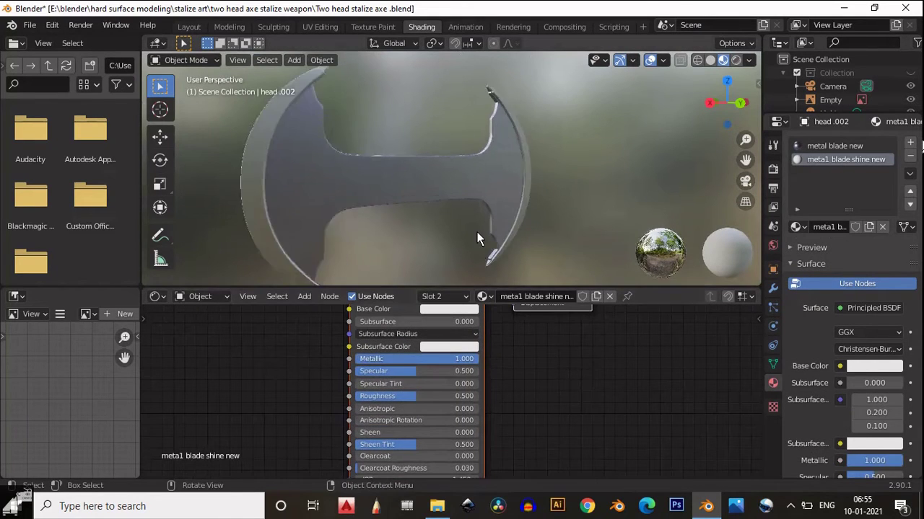
pyautogui.moveTo(425, 227); pyautogui.dragTo(363, 214, button='middle')
pyautogui.scroll(-4, 330, 208)
pyautogui.scroll(-1, 244, 407)
# Lower the shine material's Roughness to 0.200 and inspect the blade edge up close.
pyautogui.moveTo(244, 408); pyautogui.dragTo(294, 305, button='middle')
pyautogui.moveTo(351, 345); pyautogui.dragTo(367, 264, button='middle')
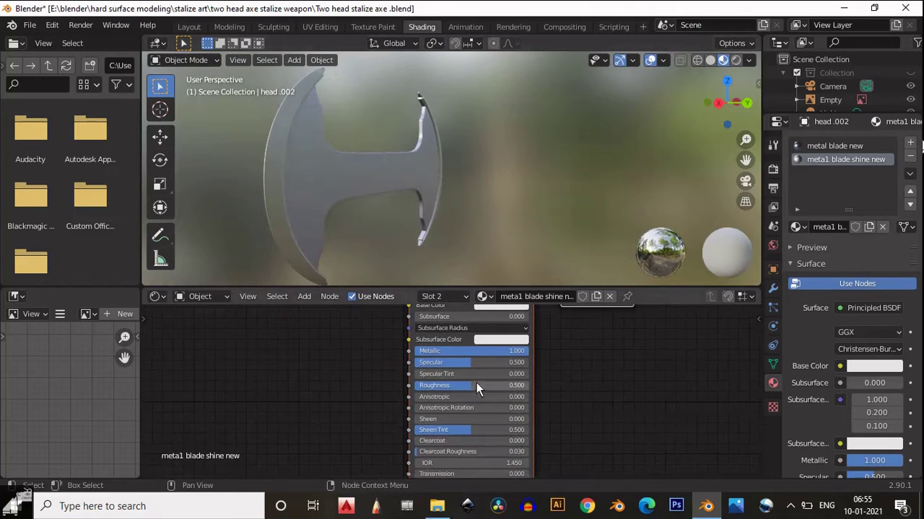
pyautogui.keyDown('ctrl'); pyautogui.moveTo(476, 384); pyautogui.dragTo(435, 387); pyautogui.keyUp('ctrl')
pyautogui.moveTo(321, 194); pyautogui.dragTo(501, 132, button='middle')
pyautogui.scroll(4, 551, 210)
# Add a MixRGB node to the shine material and connect its Color output to the Principled BSDF's Base Color.
pyautogui.moveTo(256, 329); pyautogui.dragTo(381, 388, button='middle')
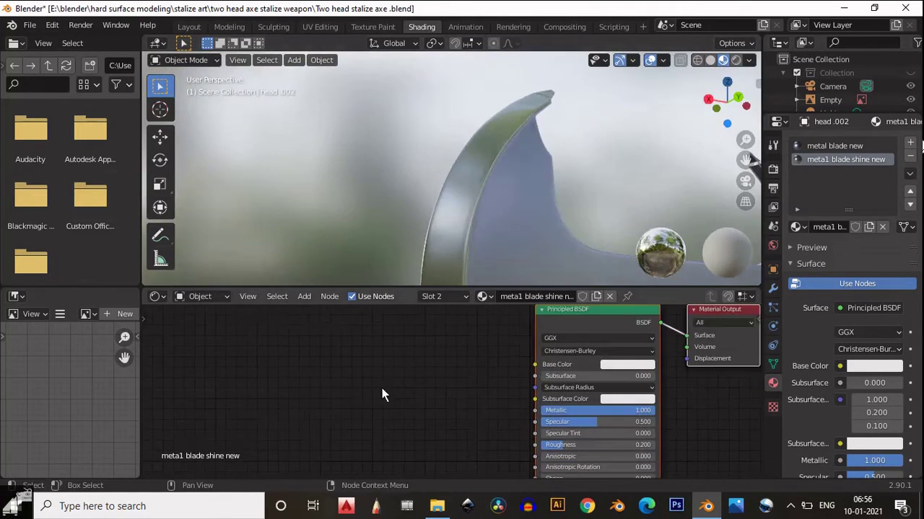
pyautogui.hotkey('shift', 'a')
pyautogui.moveTo(322, 373)
pyautogui.click(404, 447)
pyautogui.click(439, 343)
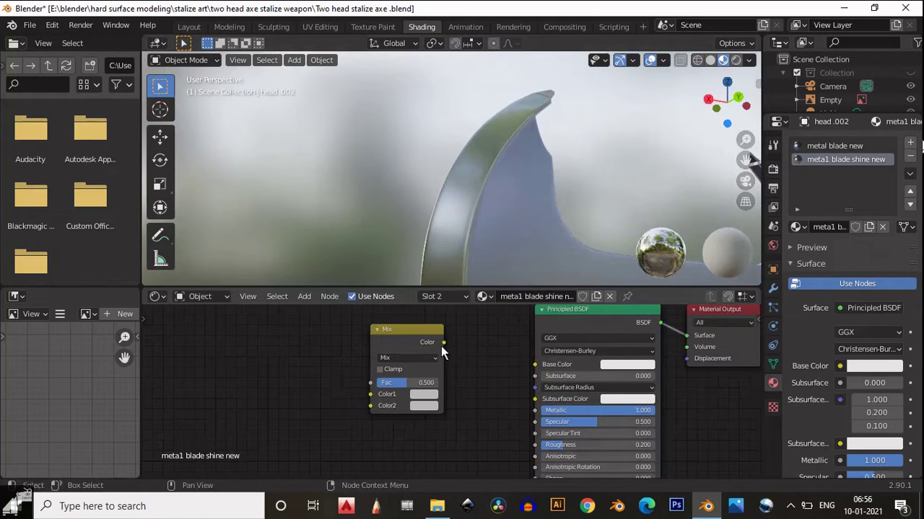
pyautogui.moveTo(443, 343); pyautogui.dragTo(535, 364)
pyautogui.moveTo(405, 335); pyautogui.dragTo(410, 347)
# Copy the Mix node's Color2 hex value from metal blade new into the shine material's Mix Color1 as B3B3FF.
pyautogui.click(830, 146)
pyautogui.click(442, 434)
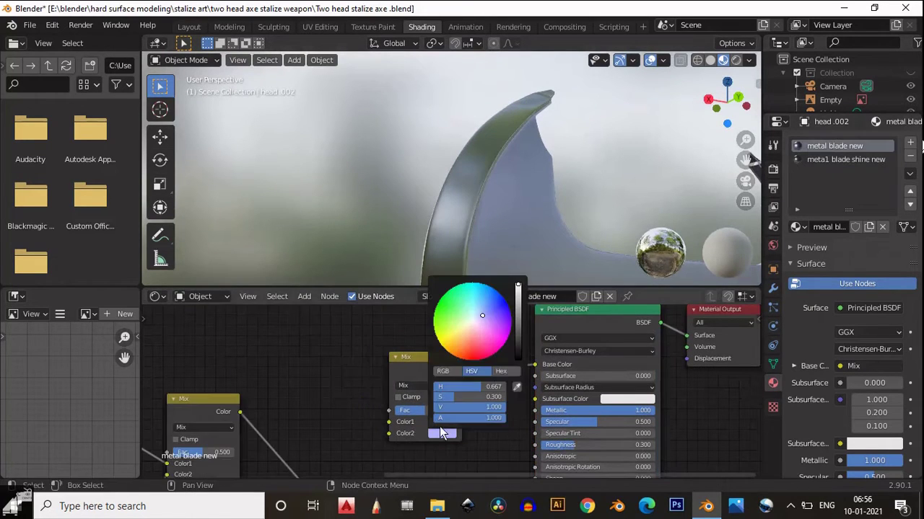
pyautogui.click(501, 371)
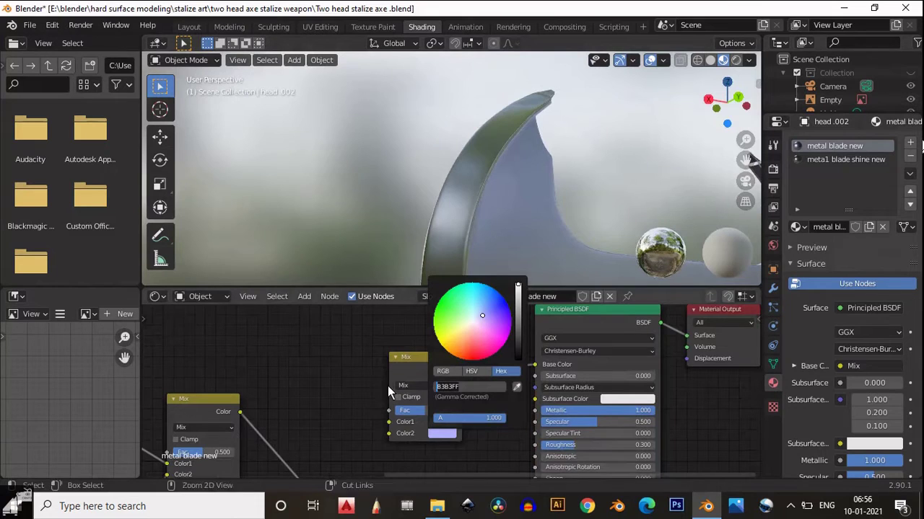
pyautogui.click(842, 159)
pyautogui.click(428, 409)
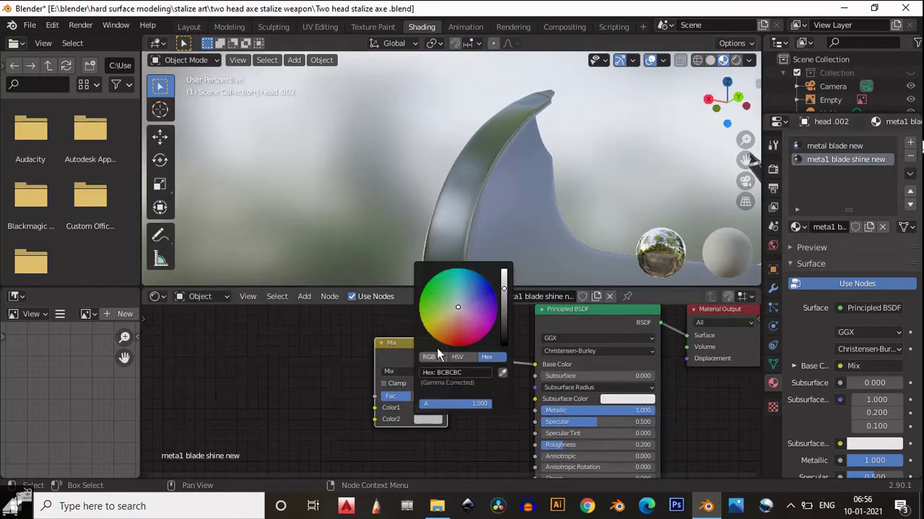
pyautogui.click(448, 371)
pyautogui.write('B3B3FF')
pyautogui.click(470, 438)
# Add a Bump node to the shine material and connect its Normal output to the Principled BSDF's Normal input.
pyautogui.moveTo(434, 217); pyautogui.dragTo(542, 157, button='middle')
pyautogui.keyDown('shift'); pyautogui.moveTo(642, 155); pyautogui.dragTo(562, 152, button='middle'); pyautogui.keyUp('shift')
pyautogui.keyDown('shift'); pyautogui.moveTo(693, 150); pyautogui.dragTo(466, 130, button='middle'); pyautogui.keyUp('shift')
pyautogui.moveTo(341, 454); pyautogui.dragTo(401, 321, button='middle')
pyautogui.scroll(-4, 410, 331)
pyautogui.moveTo(471, 329); pyautogui.dragTo(514, 415, button='middle')
pyautogui.hotkey('shift', 'a')
pyautogui.moveTo(418, 425)
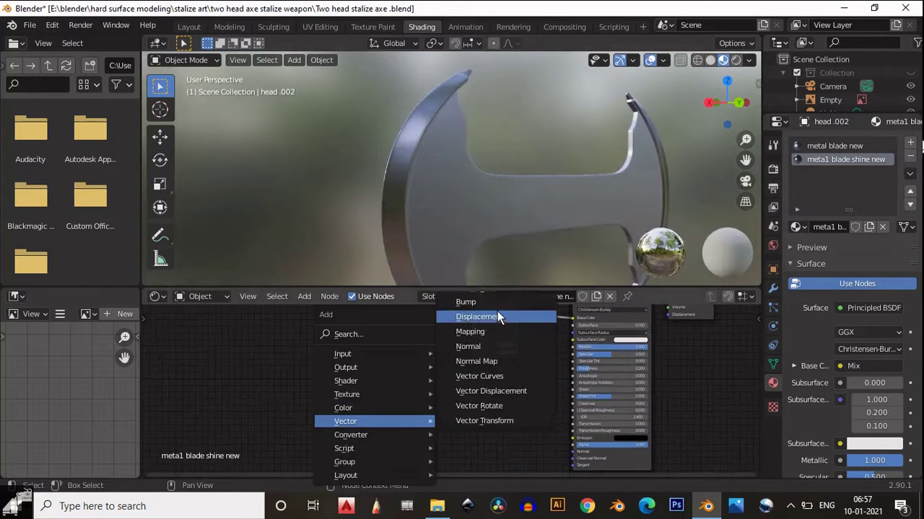
pyautogui.click(455, 302)
pyautogui.click(413, 394)
pyautogui.moveTo(442, 388); pyautogui.dragTo(550, 394)
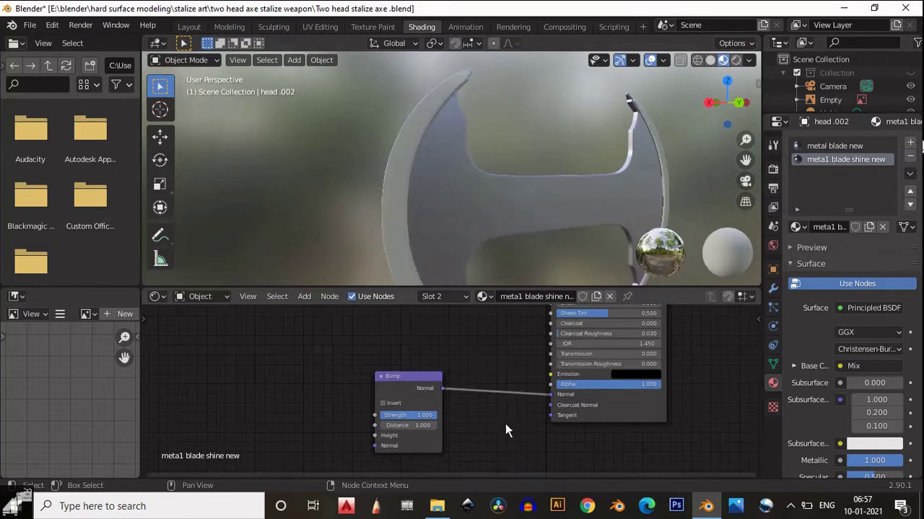
# Add a ColorRamp node to the shine material and connect its Color output to the Bump node's Height input.
pyautogui.moveTo(435, 399)
pyautogui.mouseDown(button='middle')
pyautogui.moveTo(317, 343)
pyautogui.moveTo(426, 396)
pyautogui.mouseUp(button='middle')
pyautogui.moveTo(391, 378); pyautogui.dragTo(449, 386)
pyautogui.click(445, 393)
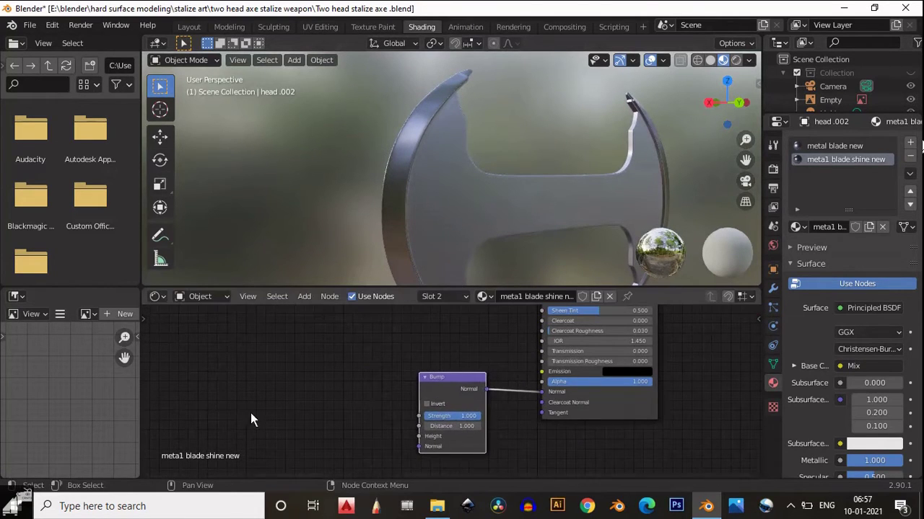
pyautogui.hotkey('shift', 'a')
pyautogui.moveTo(241, 414)
pyautogui.click(315, 249)
pyautogui.click(313, 381)
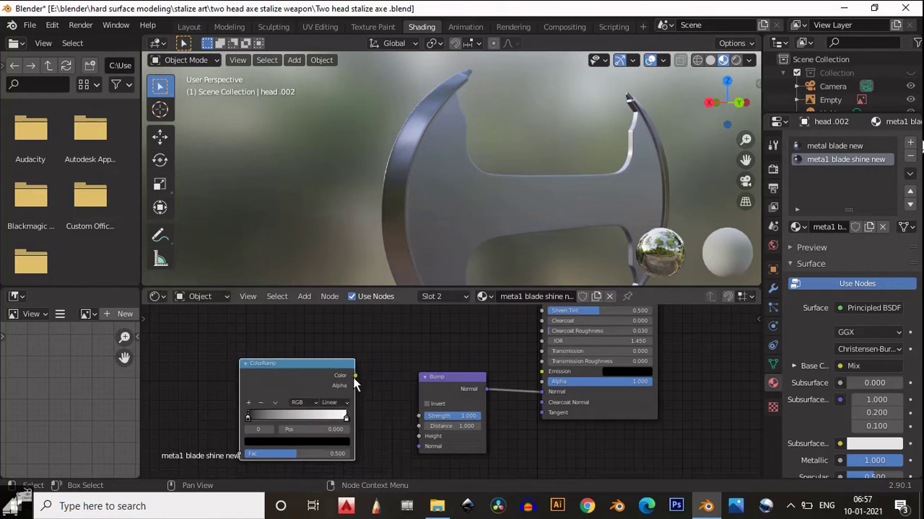
pyautogui.moveTo(354, 376); pyautogui.dragTo(377, 388)
pyautogui.moveTo(411, 443); pyautogui.dragTo(418, 438)
# Add a Wave Texture node and connect its Fac output to the ColorRamp's Fac input.
pyautogui.moveTo(209, 404); pyautogui.dragTo(401, 390, button='middle')
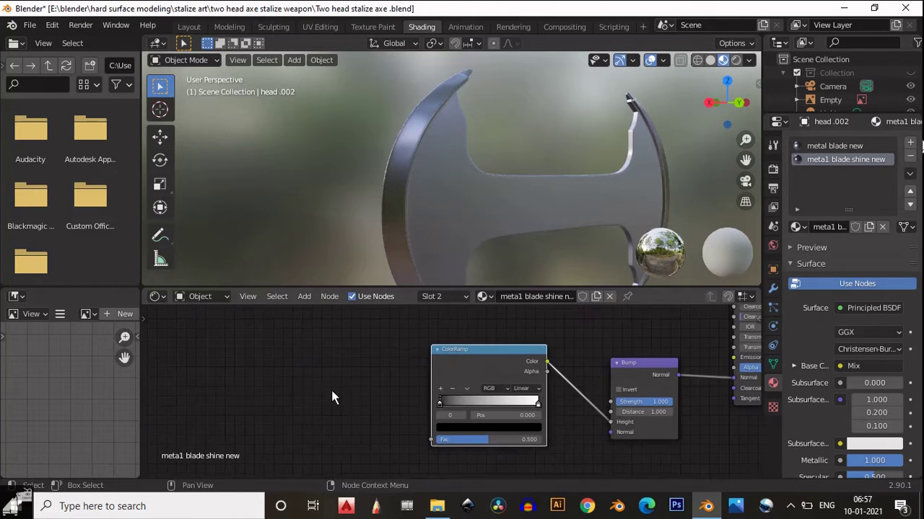
pyautogui.hotkey('shift', 'a')
pyautogui.moveTo(234, 394)
pyautogui.moveTo(180, 353)
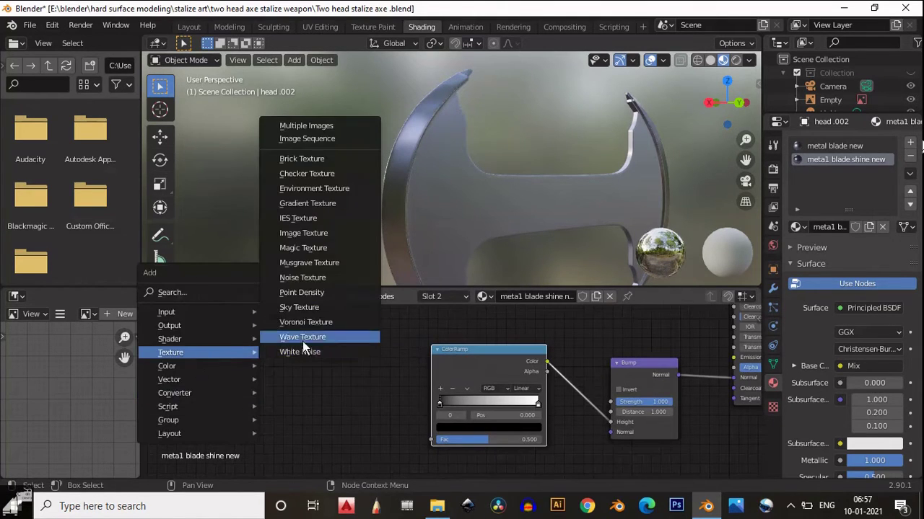
pyautogui.click(302, 339)
pyautogui.moveTo(329, 369); pyautogui.dragTo(432, 438)
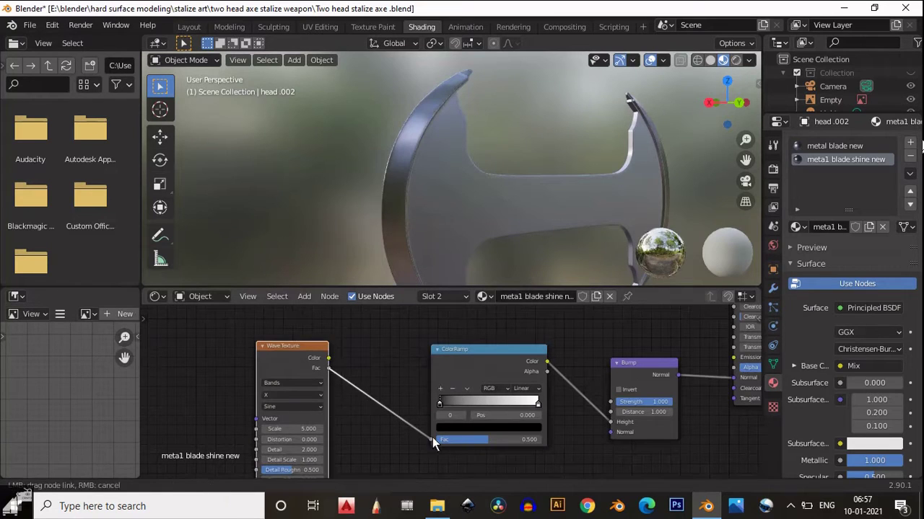
pyautogui.moveTo(278, 349); pyautogui.dragTo(346, 347)
# Add Texture Coordinate and Mapping nodes to the Wave Texture, using Object coordinates, and spread the nodes apart.
pyautogui.scroll(4, 381, 130)
pyautogui.moveTo(381, 130); pyautogui.dragTo(404, 122, button='middle')
pyautogui.scroll(-3, 371, 363)
pyautogui.moveTo(242, 376); pyautogui.dragTo(380, 361, button='middle')
pyautogui.hotkey('ctrl', 't')
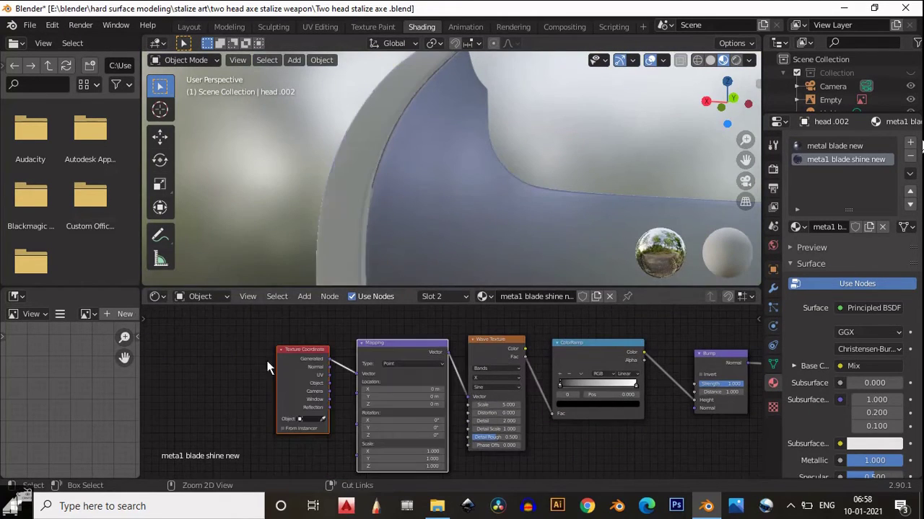
pyautogui.moveTo(326, 381); pyautogui.dragTo(280, 380, button='middle')
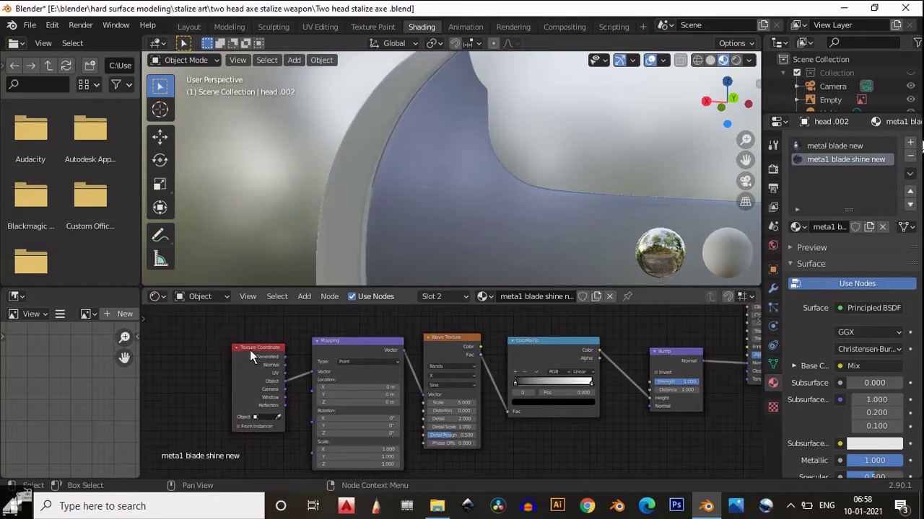
pyautogui.moveTo(249, 350); pyautogui.dragTo(171, 348)
pyautogui.moveTo(331, 350); pyautogui.dragTo(251, 354)
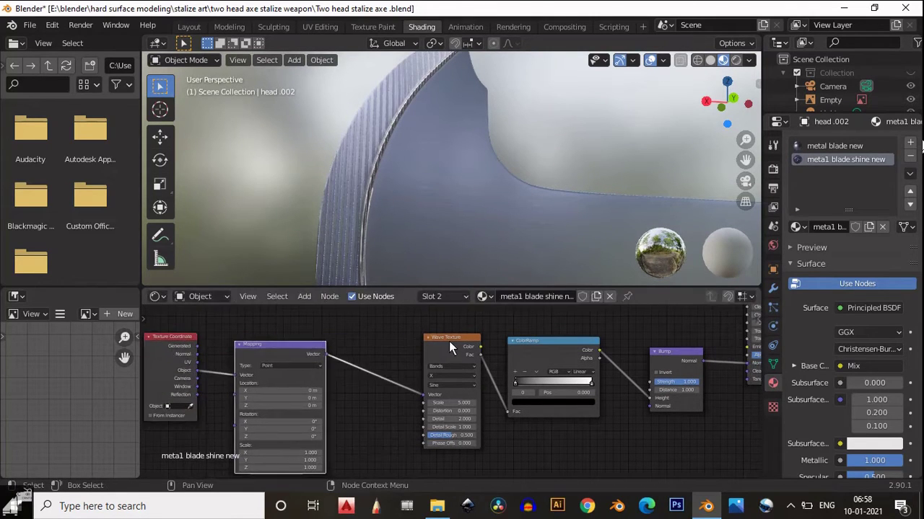
pyautogui.moveTo(449, 342); pyautogui.dragTo(402, 343)
# Set the Wave Texture's Scale to 10.000.
pyautogui.scroll(-4, 422, 393)
pyautogui.moveTo(490, 371); pyautogui.dragTo(450, 399, button='middle')
pyautogui.scroll(-4, 441, 218)
pyautogui.moveTo(442, 217)
pyautogui.mouseDown(button='middle')
pyautogui.moveTo(471, 209)
pyautogui.moveTo(476, 230)
pyautogui.moveTo(432, 213)
pyautogui.mouseUp(button='middle')
pyautogui.scroll(5, 453, 390)
pyautogui.scroll(4, 381, 395)
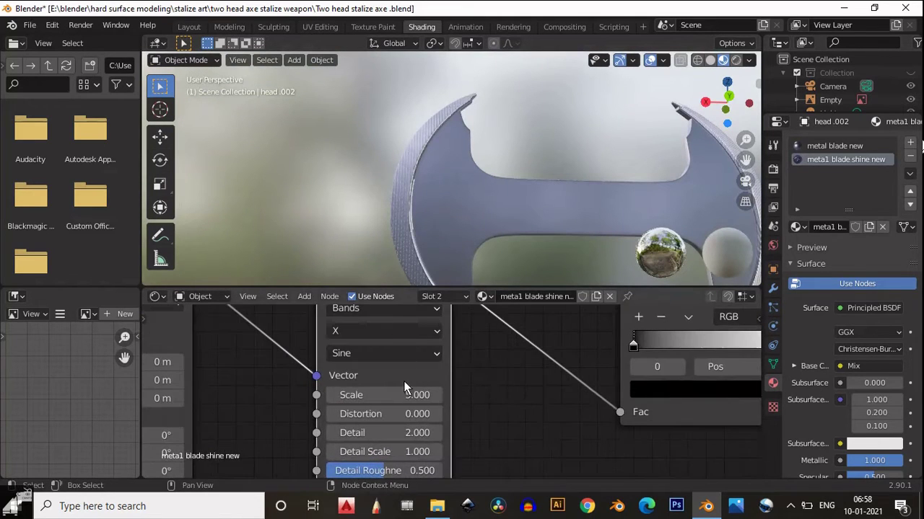
pyautogui.moveTo(391, 398); pyautogui.dragTo(427, 394)
pyautogui.moveTo(472, 426); pyautogui.dragTo(463, 477, button='middle')
# Change the Wave Texture's type to Rings and its direction to Z.
pyautogui.click(394, 366)
pyautogui.click(396, 345)
pyautogui.click(417, 343)
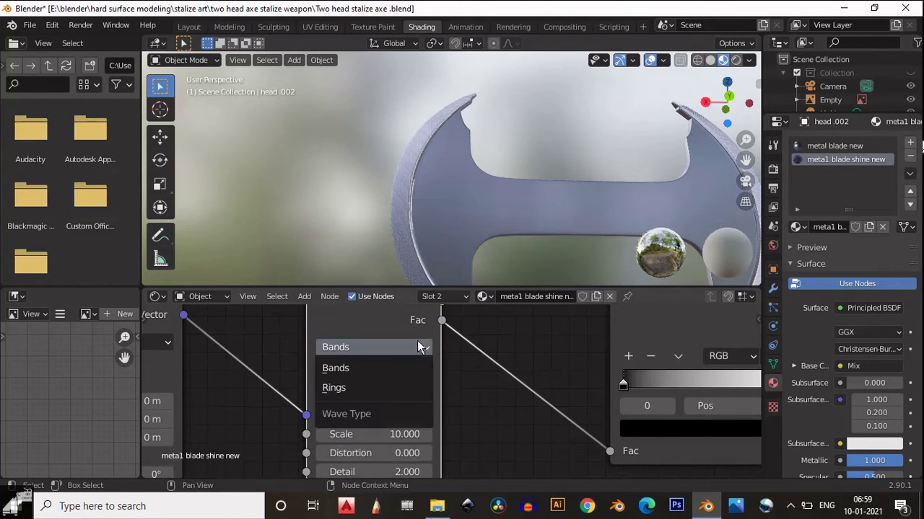
pyautogui.click(403, 388)
pyautogui.scroll(4, 426, 188)
pyautogui.moveTo(422, 175); pyautogui.dragTo(495, 210, button='middle')
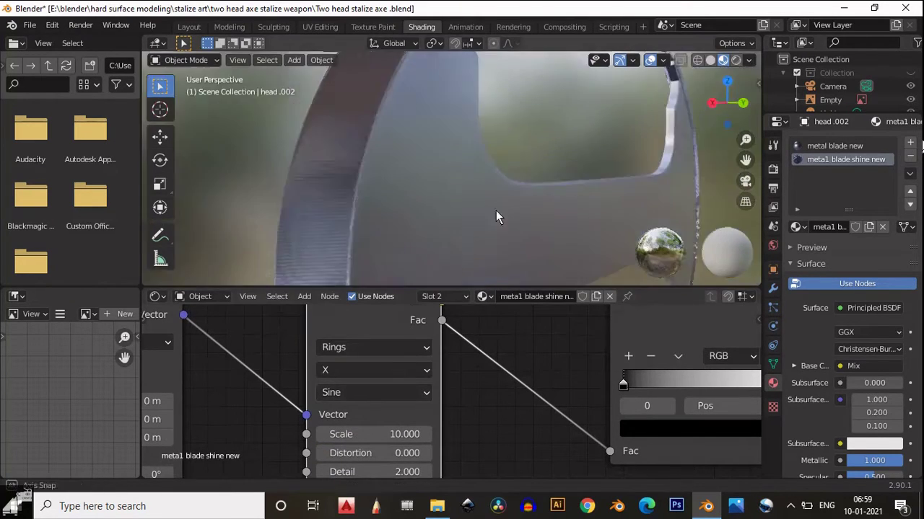
pyautogui.scroll(2, 495, 210)
pyautogui.click(405, 371)
pyautogui.click(401, 304)
# Move the black stop of the shine material's ColorRamp to position 0.945.
pyautogui.scroll(-6, 366, 214)
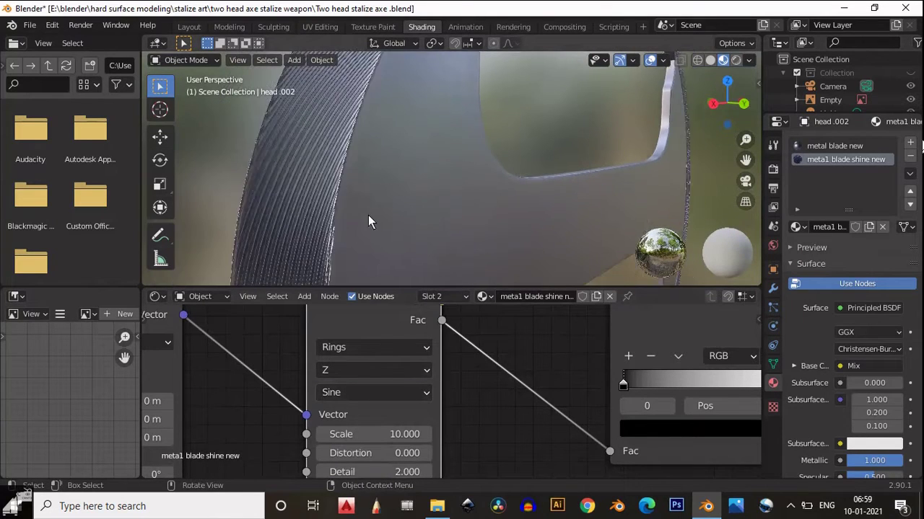
pyautogui.scroll(4, 399, 192)
pyautogui.moveTo(375, 206); pyautogui.dragTo(333, 198, button='middle')
pyautogui.moveTo(696, 435); pyautogui.dragTo(306, 464, button='middle')
pyautogui.moveTo(235, 415); pyautogui.dragTo(449, 408)
pyautogui.scroll(4, 379, 247)
pyautogui.scroll(-2, 380, 246)
# Set the Bump node's Strength to 0.007 in the shine material.
pyautogui.moveTo(450, 401); pyautogui.dragTo(356, 382, button='middle')
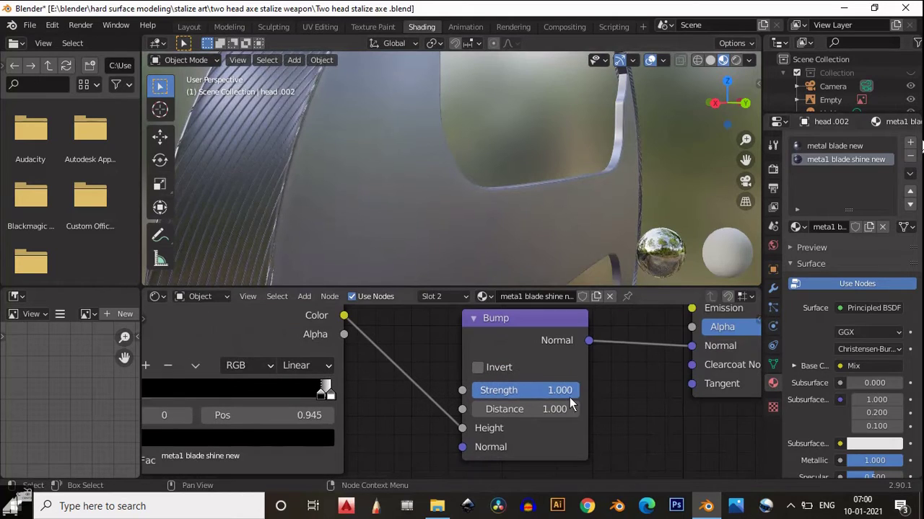
pyautogui.moveTo(569, 397); pyautogui.dragTo(471, 392)
pyautogui.doubleClick(494, 390)
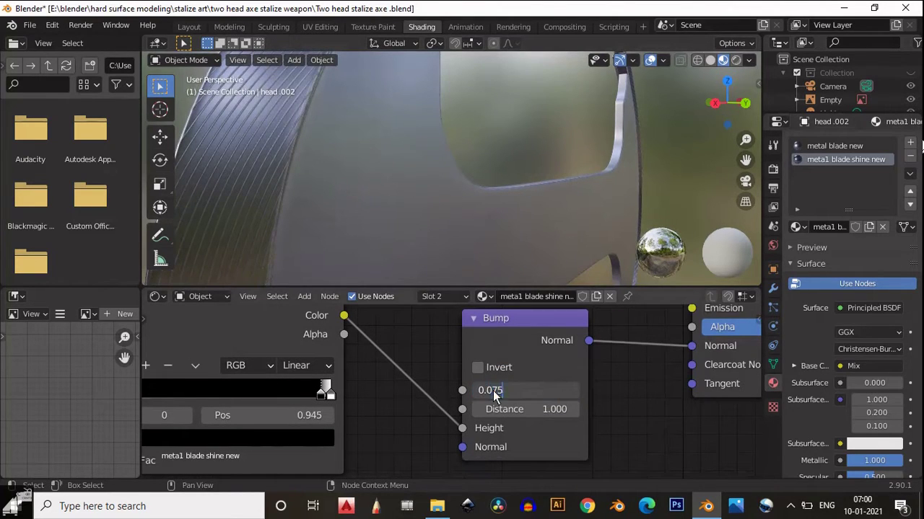
pyautogui.write('7')
pyautogui.press('Return')
pyautogui.moveTo(293, 187); pyautogui.dragTo(423, 174, button='middle')
pyautogui.press('ctrl+KP_1')
pyautogui.scroll(2, 424, 175)
pyautogui.scroll(-4, 425, 176)
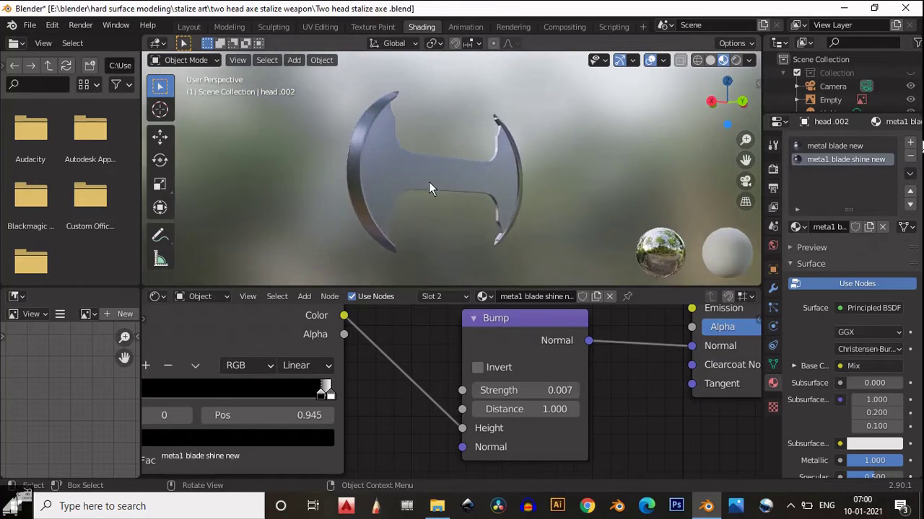
pyautogui.scroll(2, 428, 181)
pyautogui.scroll(-4, 401, 347)
pyautogui.scroll(-3, 401, 352)
# In the Layout workspace, rename the handle part's material to handle new.
pyautogui.click(188, 27)
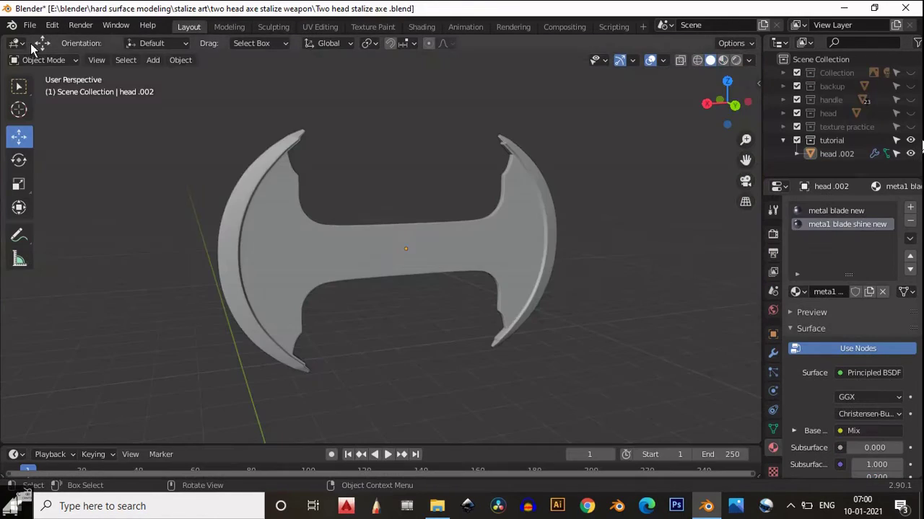
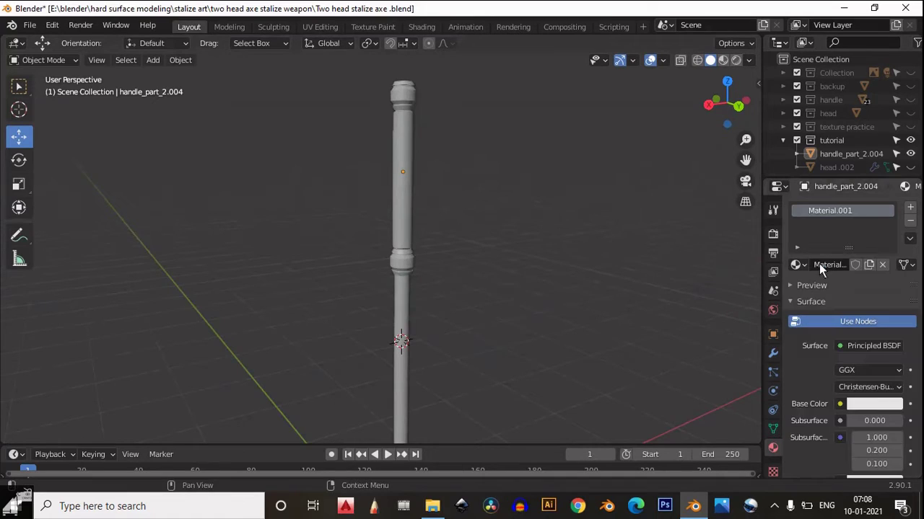
pyautogui.write('an')
pyautogui.write('dle new')
pyautogui.press('Return')
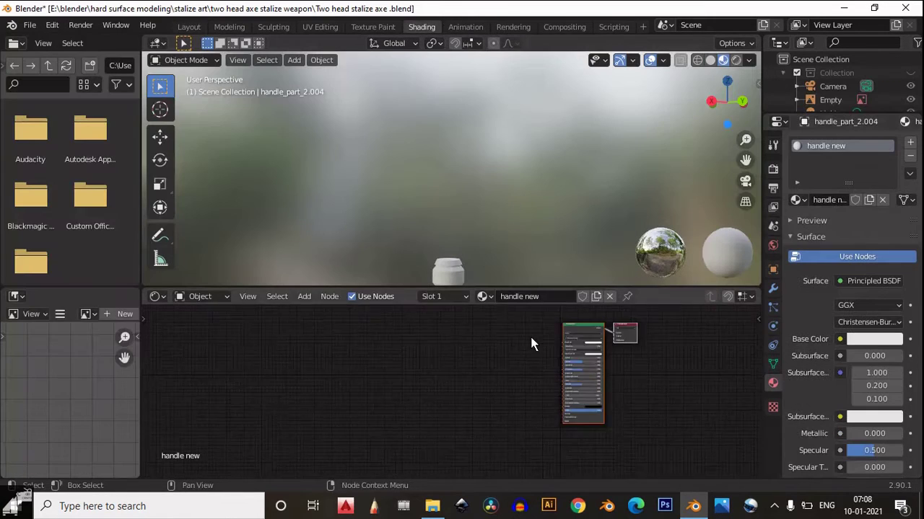
# Set the Metallic value of the handle new material's Principled BSDF to 1.000.
pyautogui.scroll(4, 531, 337)
pyautogui.moveTo(474, 354)
pyautogui.mouseDown(button='middle')
pyautogui.moveTo(402, 400)
pyautogui.moveTo(365, 408)
pyautogui.mouseUp(button='middle')
pyautogui.keyDown('shift'); pyautogui.moveTo(481, 215); pyautogui.dragTo(460, 290, button='middle'); pyautogui.keyUp('shift')
pyautogui.scroll(5, 449, 364)
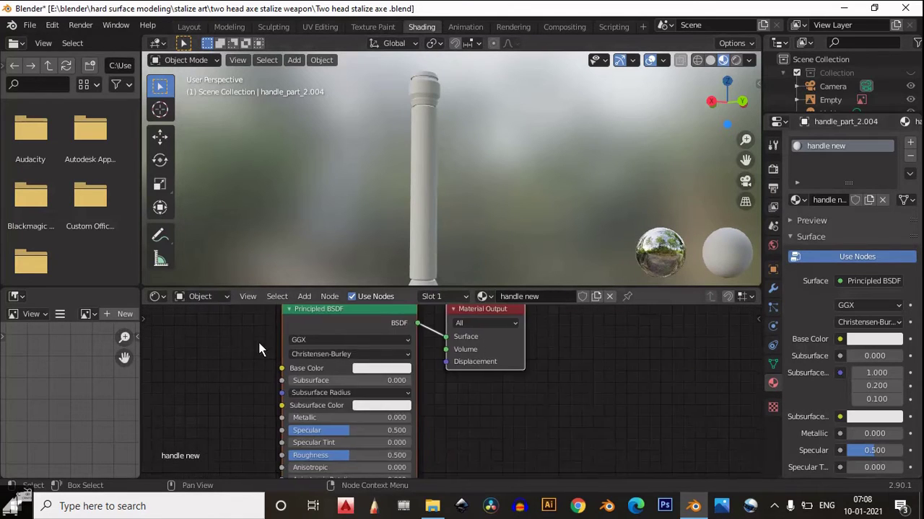
pyautogui.moveTo(333, 424); pyautogui.dragTo(484, 421)
pyautogui.moveTo(534, 395); pyautogui.dragTo(598, 377, button='middle')
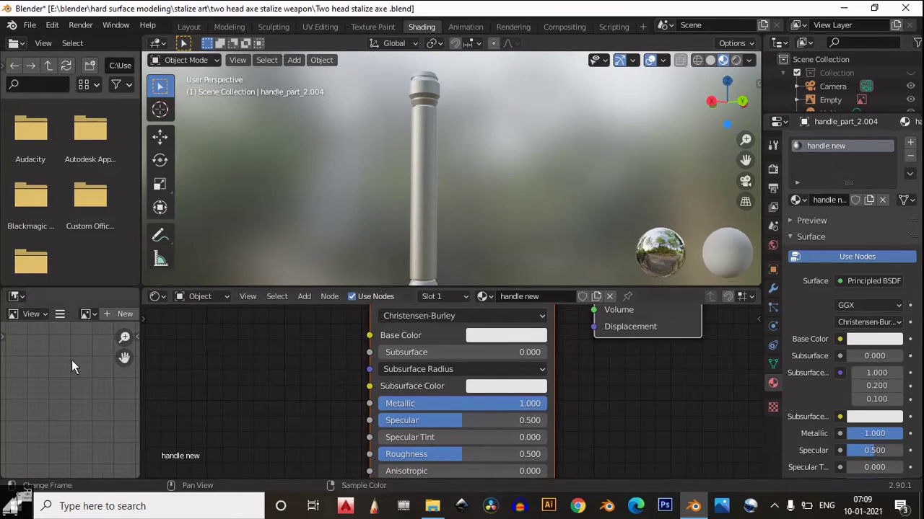
# Add a MixRGB node to the handle material and connect its Color output to the Principled BSDF's Base Color.
pyautogui.hotkey('shift', 'a')
pyautogui.moveTo(260, 363)
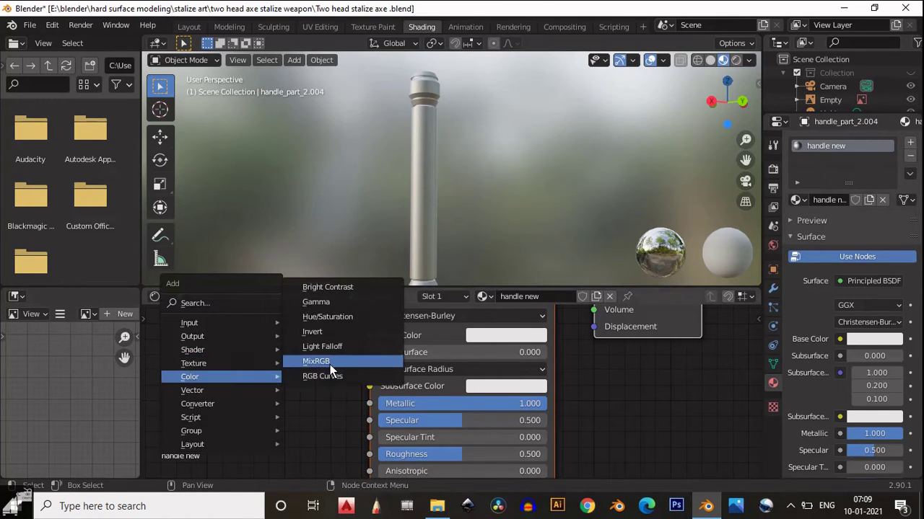
pyautogui.click(330, 364)
pyautogui.click(321, 361)
pyautogui.moveTo(320, 356); pyautogui.dragTo(371, 336)
pyautogui.moveTo(364, 333); pyautogui.dragTo(459, 312, button='middle')
# Set the handle Mix node's Color2 to hex B3B3FF.
pyautogui.click(381, 428)
pyautogui.click(437, 359)
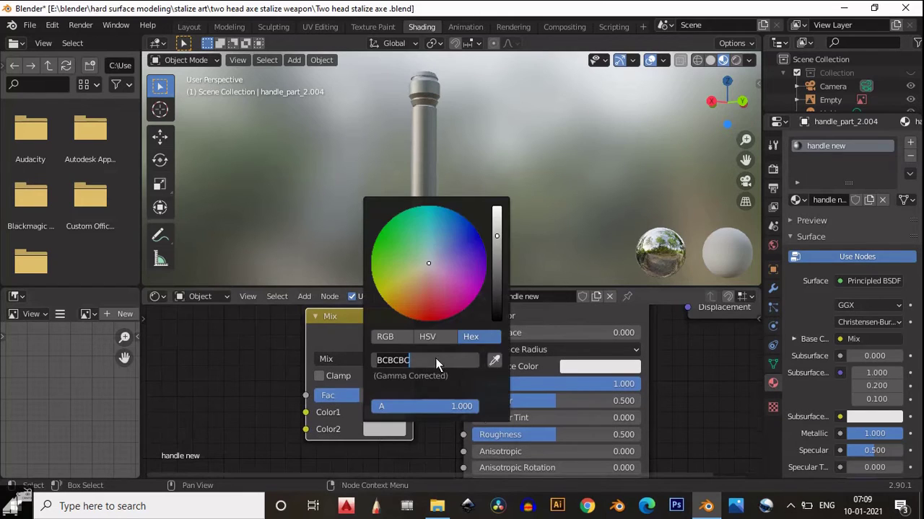
pyautogui.write('B3B3FF')
pyautogui.click(460, 374)
pyautogui.scroll(5, 487, 232)
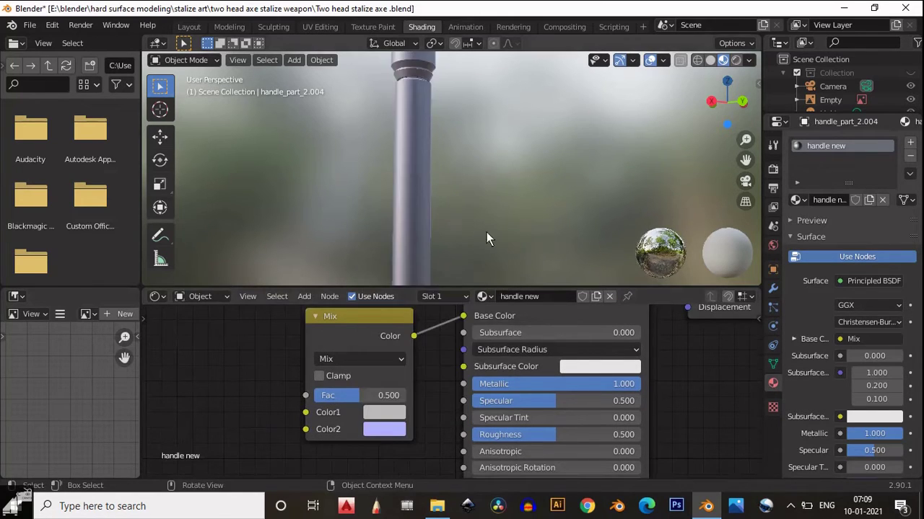
pyautogui.scroll(-1, 433, 357)
# Add a ColorRamp node to the handle material and connect its Color output to the Principled BSDF's Roughness.
pyautogui.moveTo(411, 354); pyautogui.dragTo(347, 394, button='middle')
pyautogui.moveTo(299, 357); pyautogui.dragTo(280, 339)
pyautogui.moveTo(364, 421); pyautogui.dragTo(294, 377, button='middle')
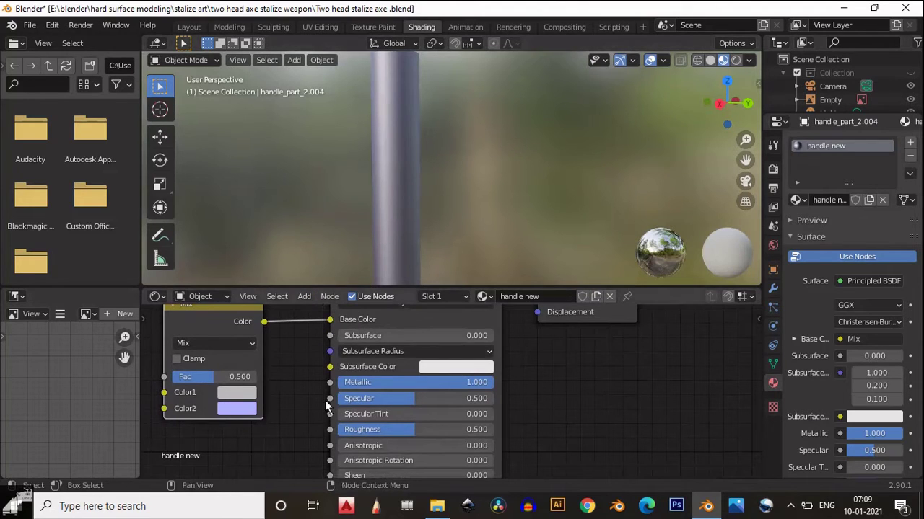
pyautogui.scroll(-1, 325, 377)
pyautogui.moveTo(294, 382); pyautogui.dragTo(319, 321, button='middle')
pyautogui.moveTo(260, 409); pyautogui.dragTo(356, 391, button='middle')
pyautogui.hotkey('shift', 'a')
pyautogui.moveTo(311, 398)
pyautogui.moveTo(285, 421)
pyautogui.click(414, 238)
pyautogui.click(163, 341)
pyautogui.moveTo(321, 364); pyautogui.dragTo(451, 345)
pyautogui.moveTo(437, 414); pyautogui.dragTo(446, 415, button='middle')
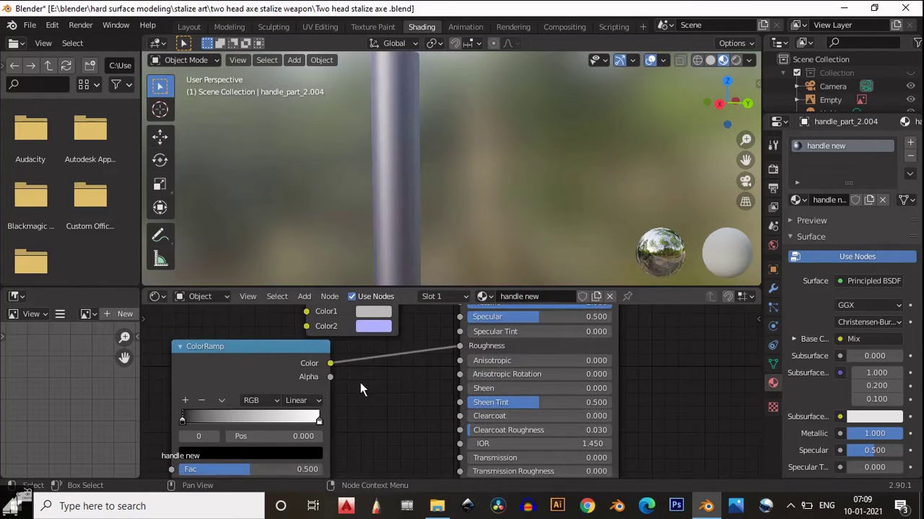
# Add a Point Density node and connect its Density output to the ColorRamp's Fac input in the handle material.
pyautogui.moveTo(356, 379); pyautogui.dragTo(483, 476, button='middle')
pyautogui.moveTo(477, 332); pyautogui.dragTo(448, 326)
pyautogui.moveTo(550, 392); pyautogui.dragTo(680, 341, button='middle')
pyautogui.moveTo(498, 371); pyautogui.dragTo(585, 326, button='middle')
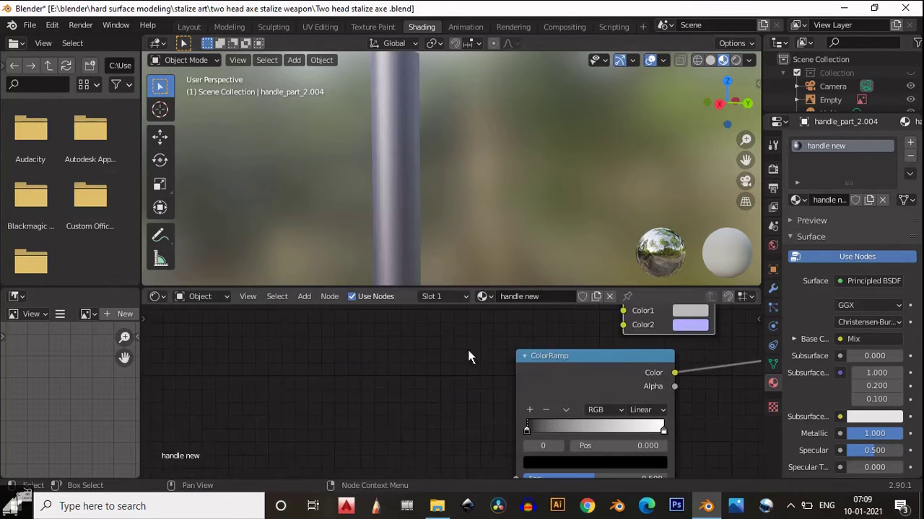
pyautogui.hotkey('shift', 'a')
pyautogui.moveTo(377, 308)
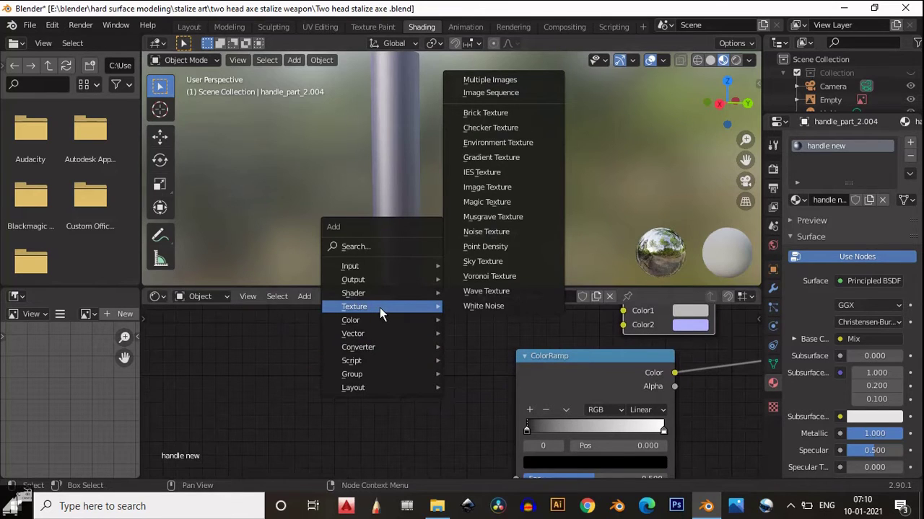
pyautogui.click(478, 247)
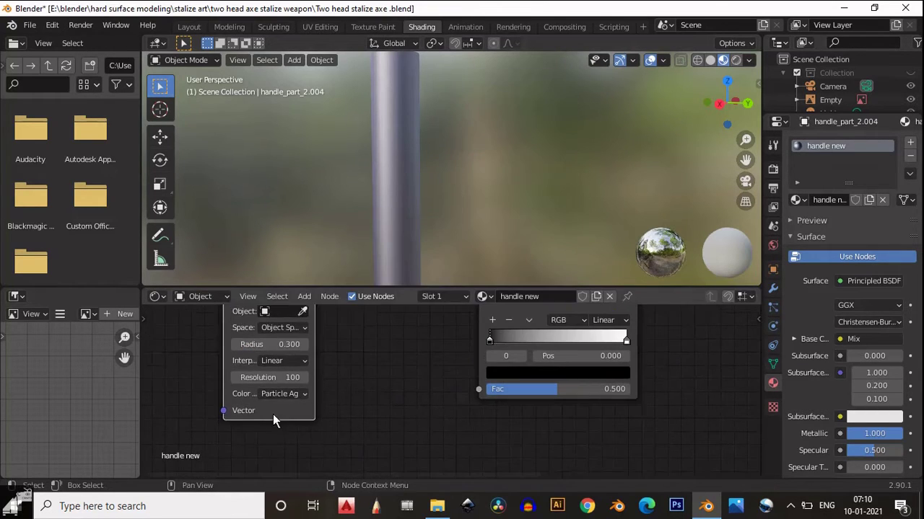
pyautogui.click(274, 452)
pyautogui.moveTo(342, 338); pyautogui.dragTo(338, 391, button='middle')
pyautogui.moveTo(313, 353); pyautogui.dragTo(474, 441)
pyautogui.moveTo(433, 415); pyautogui.dragTo(410, 341, button='middle')
pyautogui.moveTo(252, 423); pyautogui.dragTo(277, 359)
pyautogui.moveTo(317, 393); pyautogui.dragTo(456, 368)
# Add Texture Coordinate and Mapping nodes to the Point Density node and feed the Object output into the Mapping Vector.
pyautogui.scroll(5, 396, 225)
pyautogui.moveTo(275, 364); pyautogui.dragTo(331, 339, button='middle')
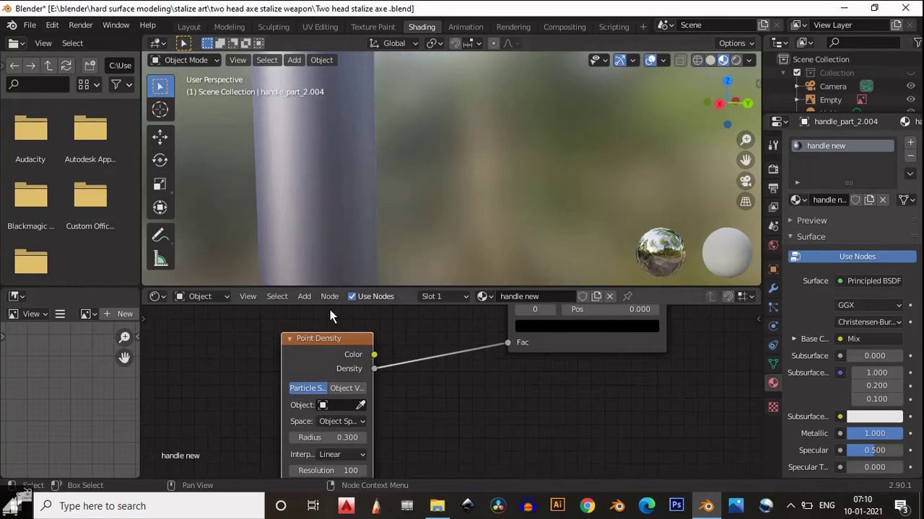
pyautogui.hotkey('ctrl', 't')
pyautogui.moveTo(258, 390); pyautogui.dragTo(502, 307, button='middle')
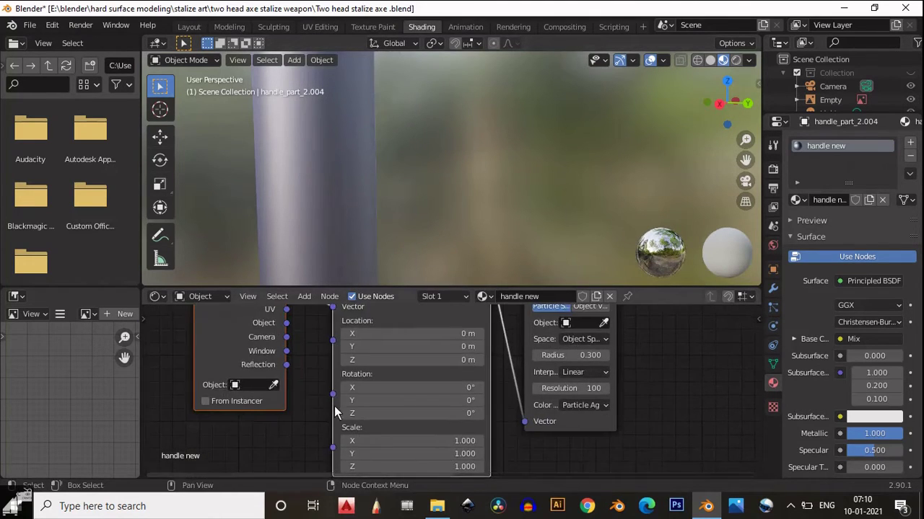
pyautogui.moveTo(334, 406); pyautogui.dragTo(329, 467, button='middle')
pyautogui.moveTo(282, 383); pyautogui.dragTo(334, 369)
pyautogui.moveTo(304, 400); pyautogui.dragTo(471, 376, button='middle')
pyautogui.moveTo(317, 404); pyautogui.dragTo(358, 467, button='middle')
# Move the black stop of the handle material's ColorRamp to position 0.291.
pyautogui.scroll(-1, 358, 467)
pyautogui.scroll(5, 308, 197)
pyautogui.scroll(-2, 302, 207)
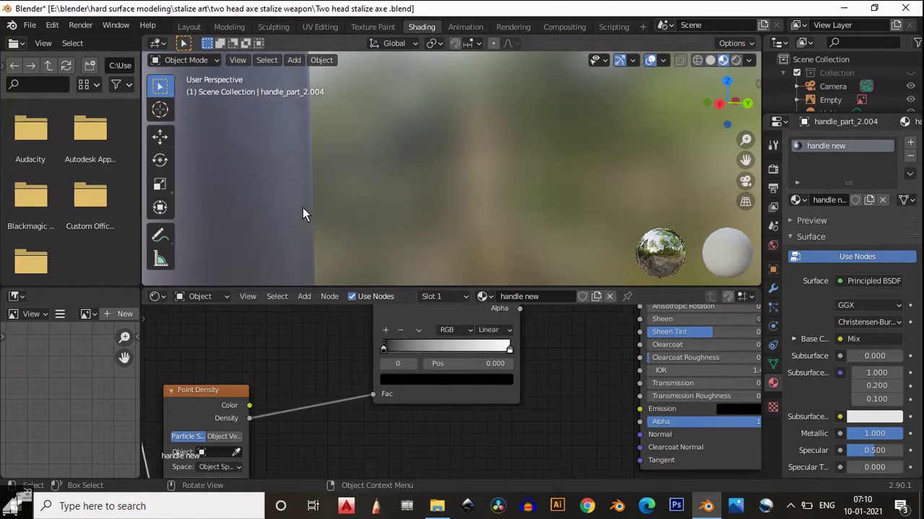
pyautogui.scroll(-2, 303, 207)
pyautogui.moveTo(393, 374); pyautogui.dragTo(254, 470, button='middle')
pyautogui.scroll(2, 254, 470)
pyautogui.moveTo(243, 446); pyautogui.dragTo(363, 429)
pyautogui.moveTo(188, 360); pyautogui.dragTo(188, 300, button='middle')
pyautogui.moveTo(360, 384); pyautogui.dragTo(326, 360, button='middle')
pyautogui.scroll(-1, 325, 360)
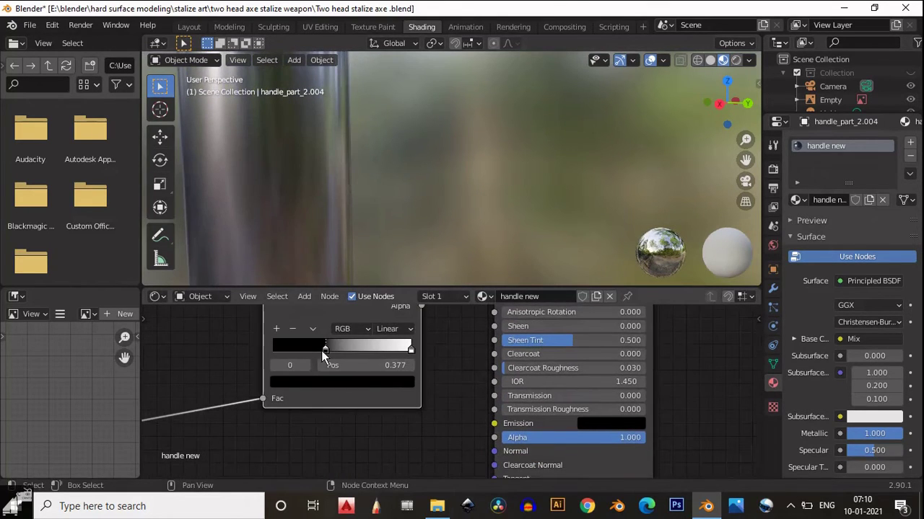
pyautogui.moveTo(322, 351); pyautogui.dragTo(314, 351)
pyautogui.scroll(1, 333, 423)
pyautogui.moveTo(333, 423); pyautogui.dragTo(312, 457, button='middle')
# Examine the handle's metallic surface from several distances and review the material's node chain.
pyautogui.scroll(-6, 312, 206)
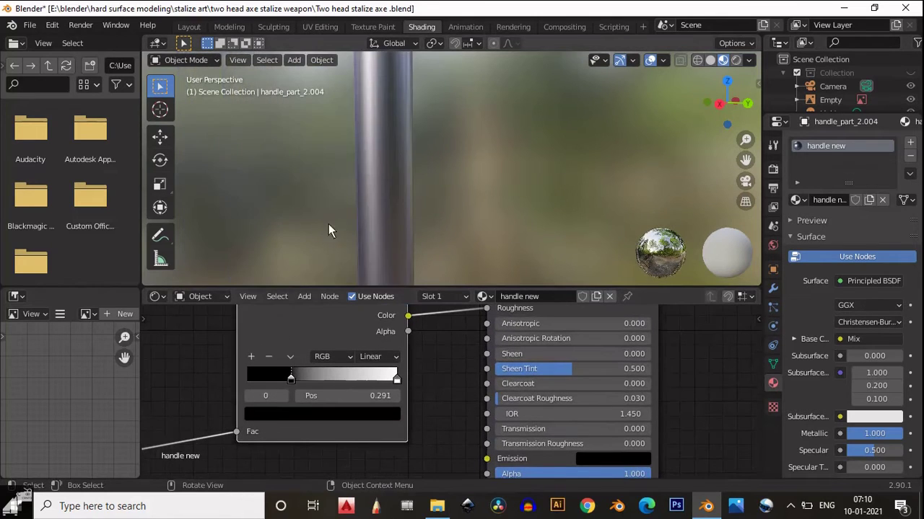
pyautogui.scroll(-4, 466, 202)
pyautogui.moveTo(466, 201); pyautogui.dragTo(521, 192, button='middle')
pyautogui.scroll(9, 417, 195)
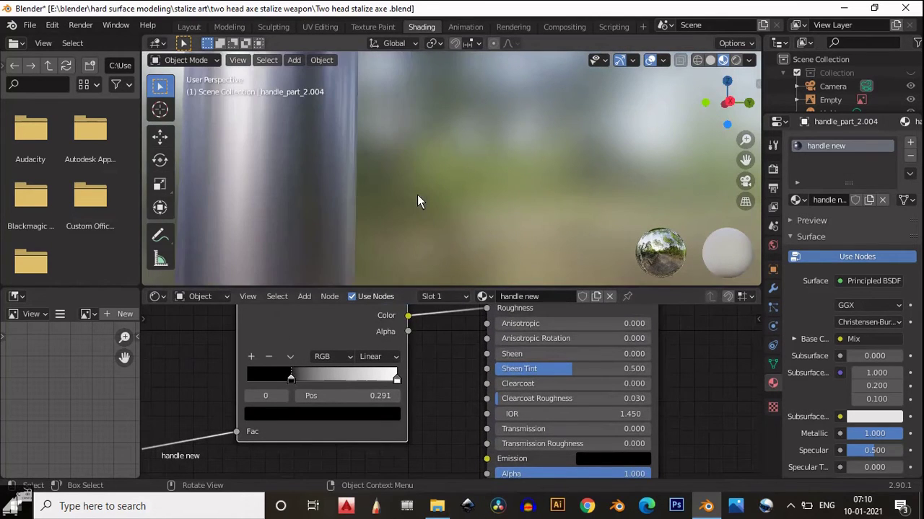
pyautogui.scroll(-6, 440, 396)
pyautogui.moveTo(302, 430); pyautogui.dragTo(482, 354, button='middle')
pyautogui.scroll(-6, 482, 355)
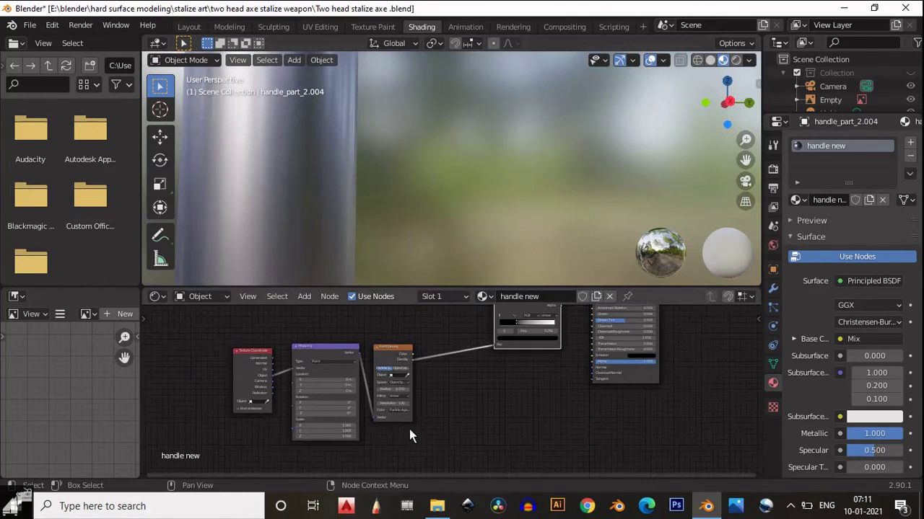
# Move the handle material's Texture Coordinate, Mapping and Point Density nodes together closer to the ColorRamp.
pyautogui.moveTo(420, 460); pyautogui.dragTo(222, 331)
pyautogui.moveTo(311, 346); pyautogui.dragTo(351, 331)
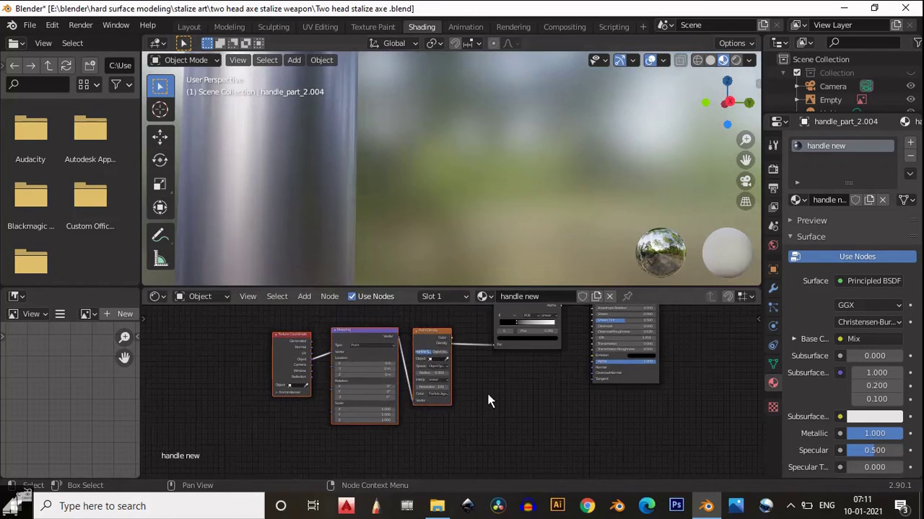
pyautogui.moveTo(507, 394); pyautogui.dragTo(381, 402, button='middle')
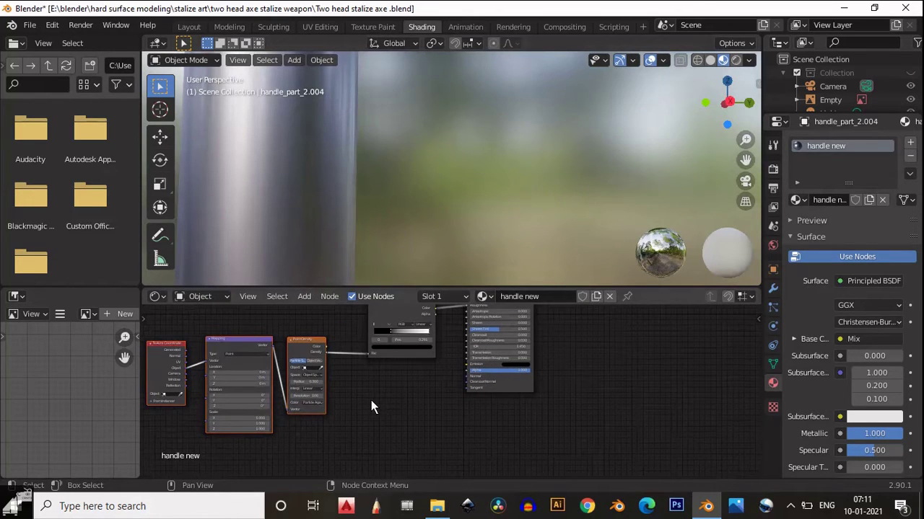
# Add a Bump node to the handle material and connect its Normal output to the Principled BSDF's Normal input.
pyautogui.hotkey('shift', 'a')
pyautogui.moveTo(362, 424)
pyautogui.click(438, 303)
pyautogui.click(365, 412)
pyautogui.moveTo(392, 413); pyautogui.dragTo(466, 376)
pyautogui.moveTo(448, 390); pyautogui.dragTo(368, 373, button='middle')
pyautogui.scroll(8, 413, 381)
pyautogui.moveTo(251, 402); pyautogui.dragTo(443, 329, button='middle')
pyautogui.moveTo(442, 329); pyautogui.dragTo(479, 415)
pyautogui.moveTo(460, 430); pyautogui.dragTo(526, 344, button='middle')
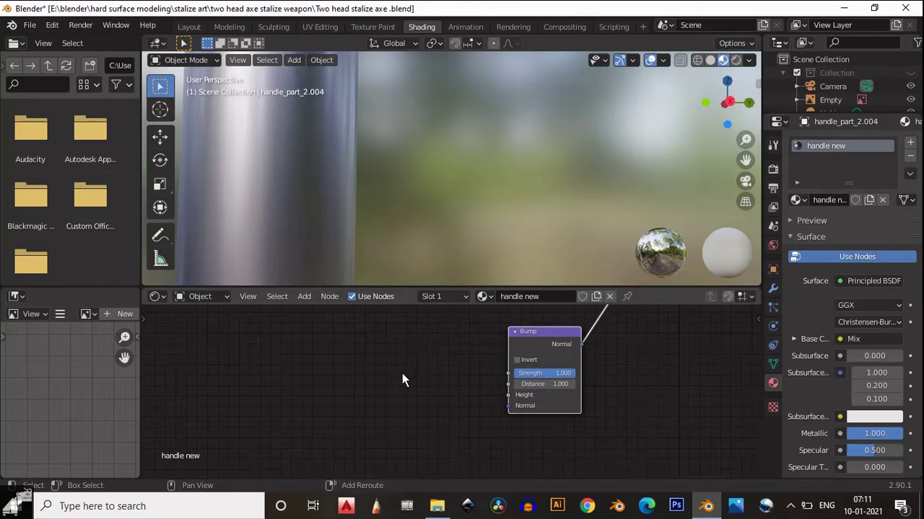
# Add a Wave Texture with a scale of 27.1 and connect its Color output to the Bump node's Height input.
pyautogui.hotkey('shift', 'a')
pyautogui.moveTo(339, 344)
pyautogui.click(450, 332)
pyautogui.click(404, 363)
pyautogui.moveTo(404, 362)
pyautogui.mouseDown()
pyautogui.moveTo(495, 383)
pyautogui.moveTo(510, 397)
pyautogui.mouseUp()
pyautogui.moveTo(427, 402); pyautogui.dragTo(423, 386, button='middle')
pyautogui.moveTo(361, 427); pyautogui.dragTo(507, 405)
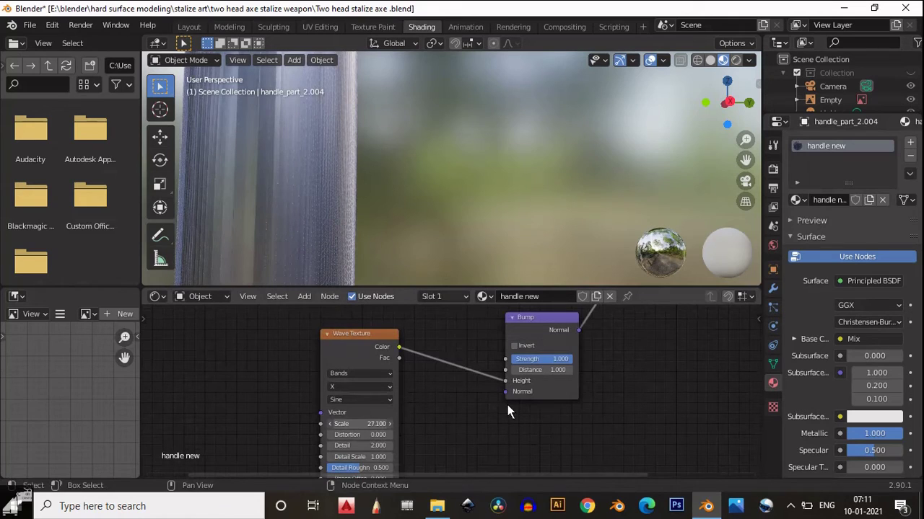
# Reduce the Bump node's strength to 0.050.
pyautogui.moveTo(390, 366)
pyautogui.mouseDown(button='middle')
pyautogui.moveTo(408, 366)
pyautogui.moveTo(396, 366)
pyautogui.mouseUp(button='middle')
pyautogui.moveTo(372, 210); pyautogui.dragTo(382, 253, button='middle')
pyautogui.moveTo(546, 360); pyautogui.dragTo(493, 359)
pyautogui.scroll(3, 425, 356)
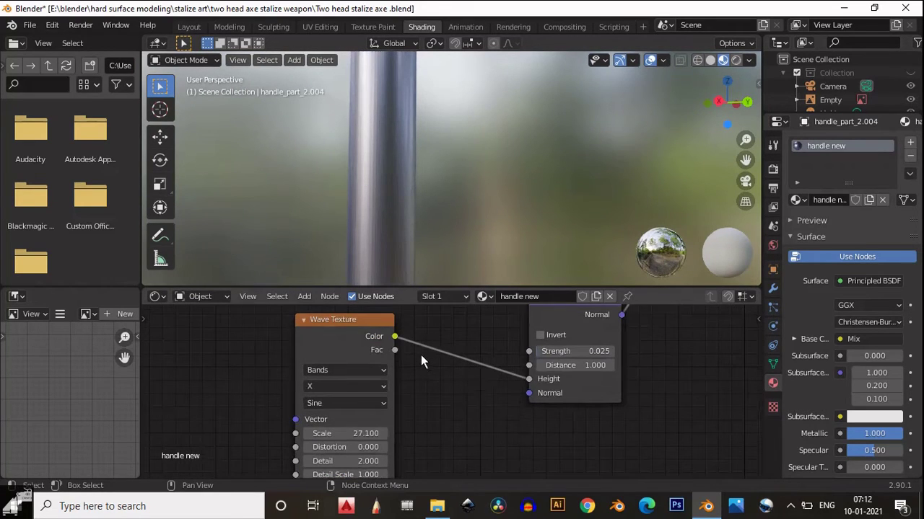
pyautogui.click(601, 351)
pyautogui.moveTo(584, 347); pyautogui.dragTo(552, 352)
pyautogui.press('Return')
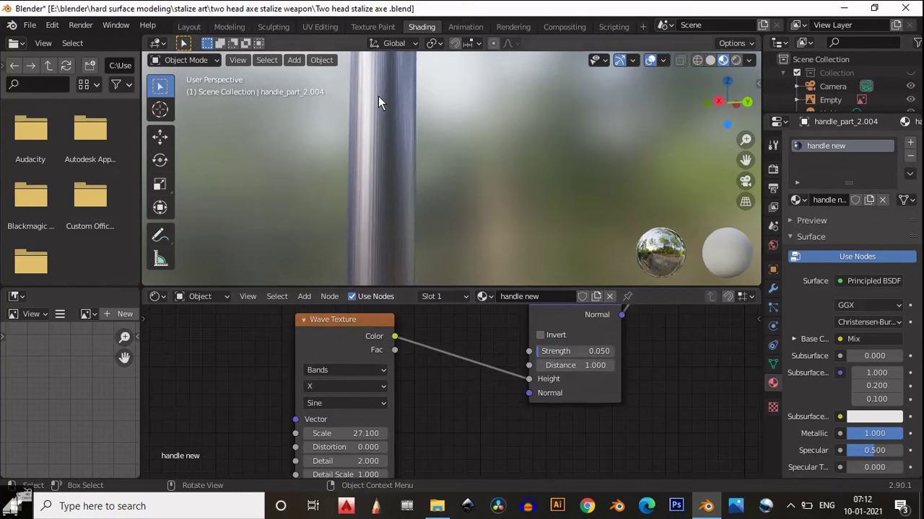
# Add Texture Coordinate and Mapping nodes to the Wave Texture and move the Texture Coordinate node away from the Mapping node.
pyautogui.moveTo(266, 322); pyautogui.dragTo(488, 346, button='middle')
pyautogui.click(551, 348)
pyautogui.hotkey('ctrl', 't')
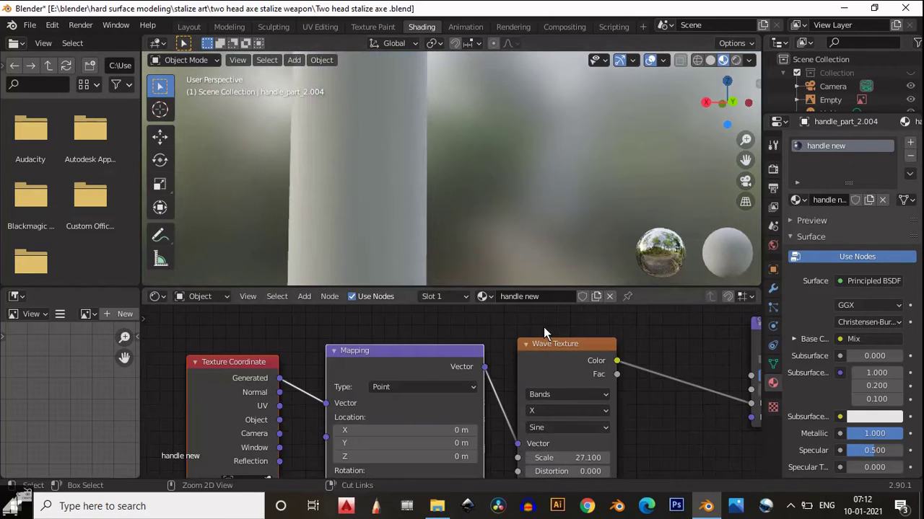
pyautogui.scroll(-1, 274, 401)
pyautogui.moveTo(300, 404); pyautogui.dragTo(403, 352, button='middle')
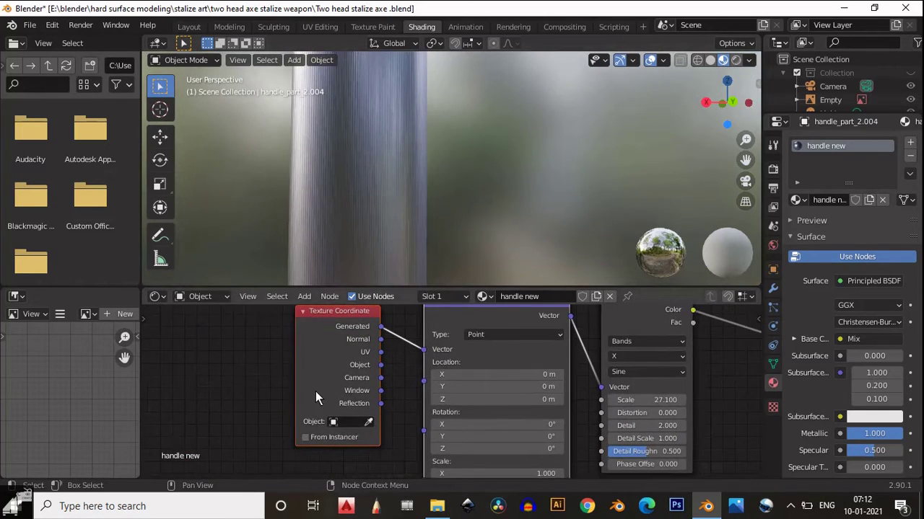
pyautogui.moveTo(316, 391); pyautogui.dragTo(413, 363, button='middle')
pyautogui.moveTo(396, 398); pyautogui.dragTo(171, 433)
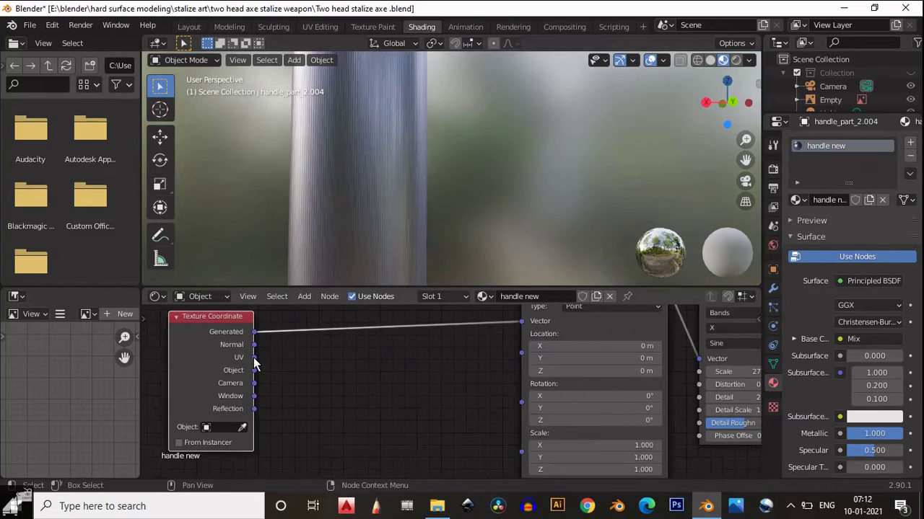
pyautogui.moveTo(319, 389); pyautogui.dragTo(277, 398, button='middle')
pyautogui.moveTo(351, 377); pyautogui.dragTo(362, 423, button='middle')
pyautogui.scroll(-3, 353, 397)
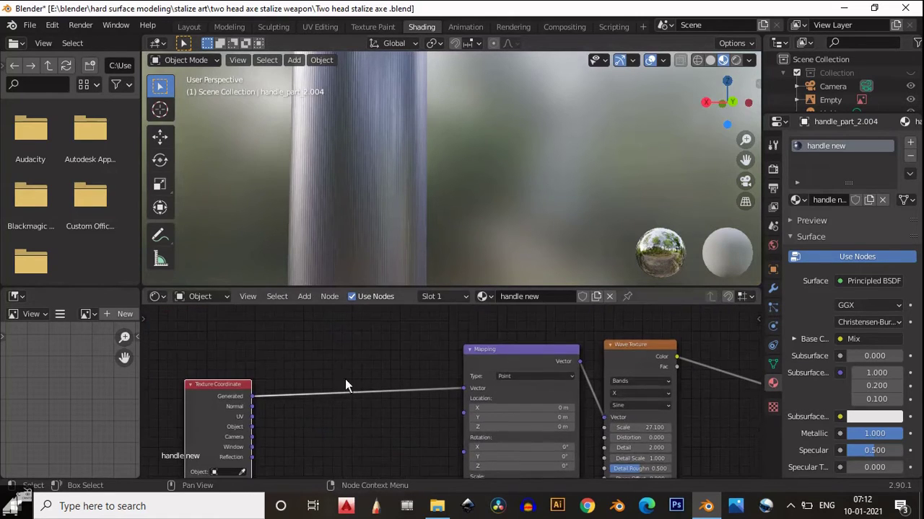
# Insert a MixRGB node into the link between the Wave Texture's Texture Coordinate and Mapping nodes.
pyautogui.hotkey('shift', 'a')
pyautogui.moveTo(303, 402)
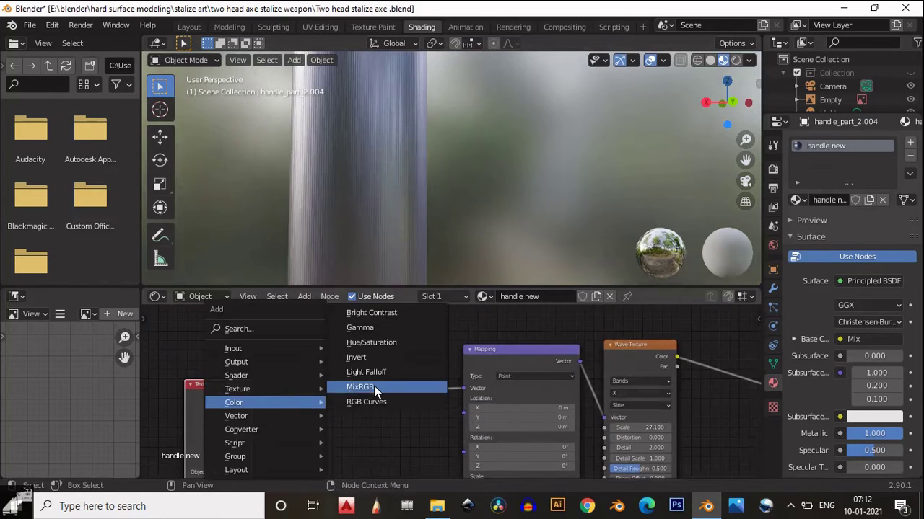
pyautogui.click(374, 385)
pyautogui.click(354, 390)
pyautogui.scroll(1, 264, 395)
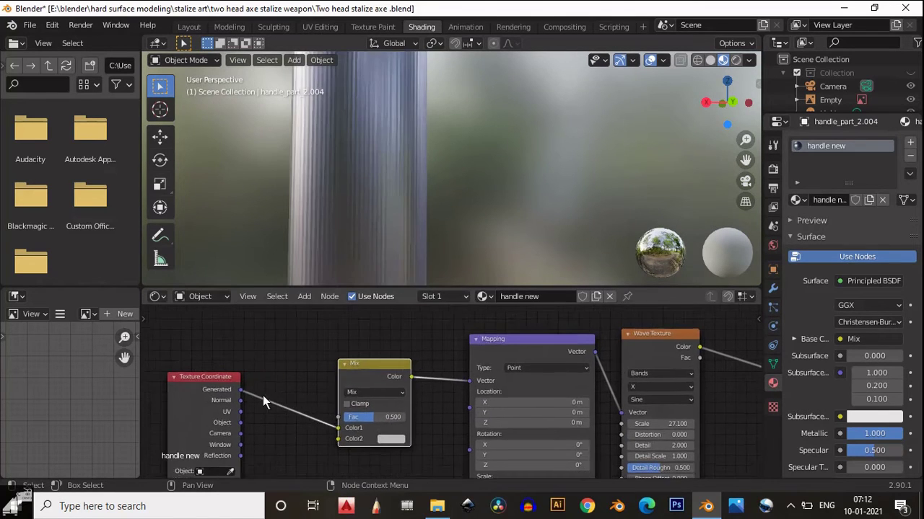
pyautogui.moveTo(263, 396); pyautogui.dragTo(354, 344, button='middle')
# Insert a Noise Texture between the Texture Coordinate and Mix nodes, with scale 10 and roughness 0.3.
pyautogui.moveTo(287, 346); pyautogui.dragTo(183, 338)
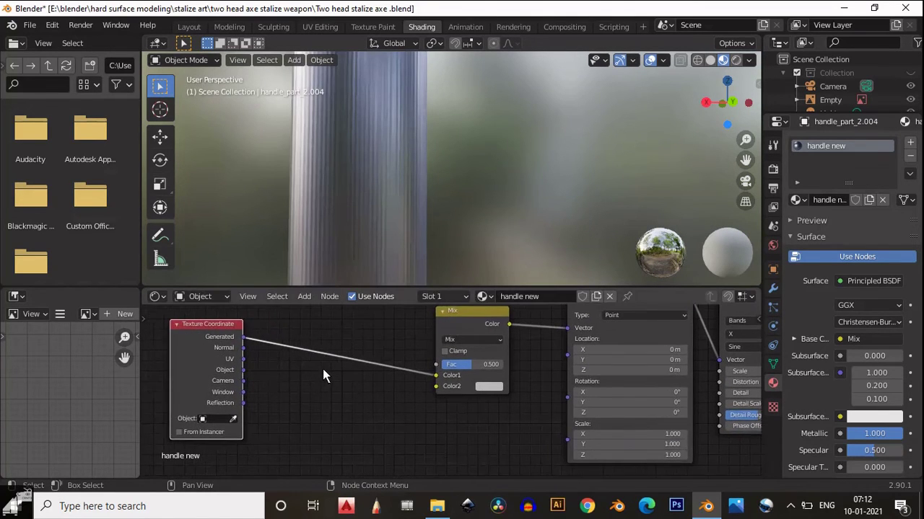
pyautogui.moveTo(330, 367); pyautogui.dragTo(348, 375, button='middle')
pyautogui.hotkey('shift', 'a')
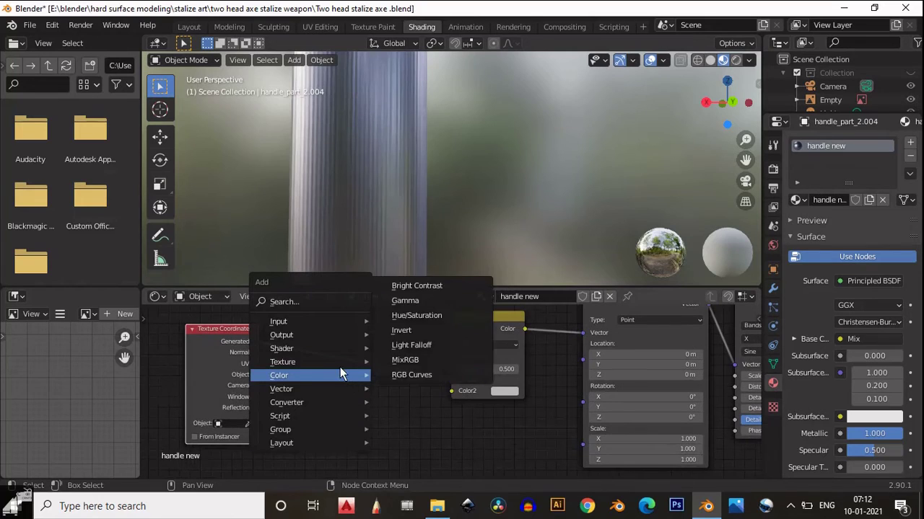
pyautogui.moveTo(346, 362)
pyautogui.click(414, 298)
pyautogui.click(327, 322)
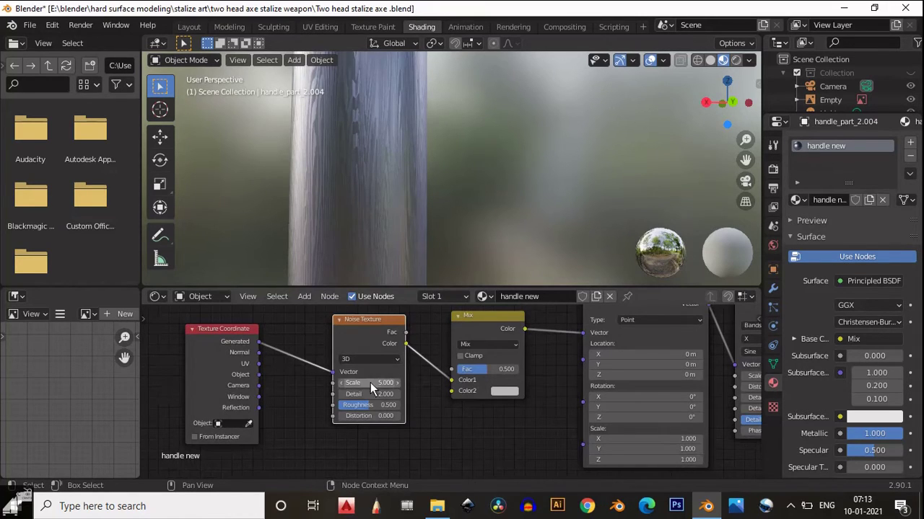
pyautogui.moveTo(386, 384); pyautogui.dragTo(407, 381)
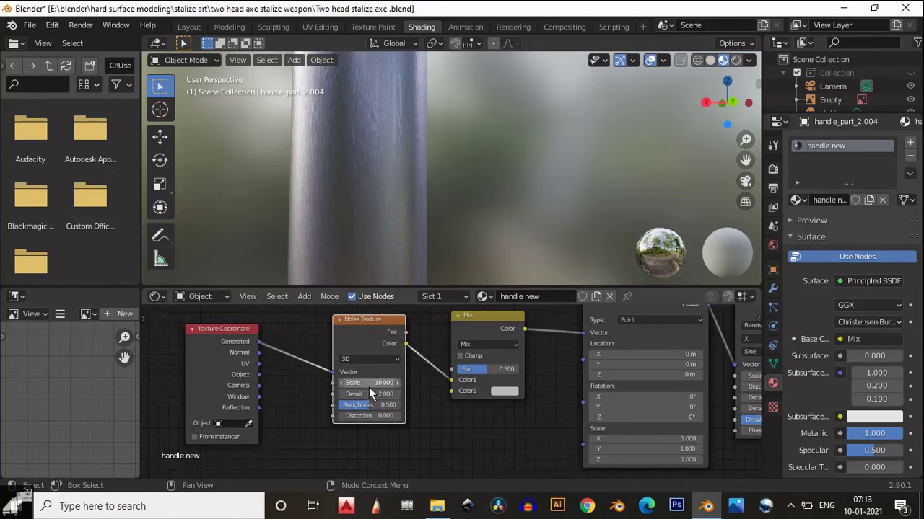
pyautogui.moveTo(365, 411)
pyautogui.mouseDown()
pyautogui.moveTo(343, 409)
pyautogui.moveTo(357, 409)
pyautogui.mouseUp()
# Connect the Texture Coordinate's Object output to the Noise Texture's Vector and the Mix node's Color2.
pyautogui.moveTo(303, 432); pyautogui.dragTo(302, 419, button='middle')
pyautogui.click(260, 363)
pyautogui.moveTo(258, 362); pyautogui.dragTo(331, 358)
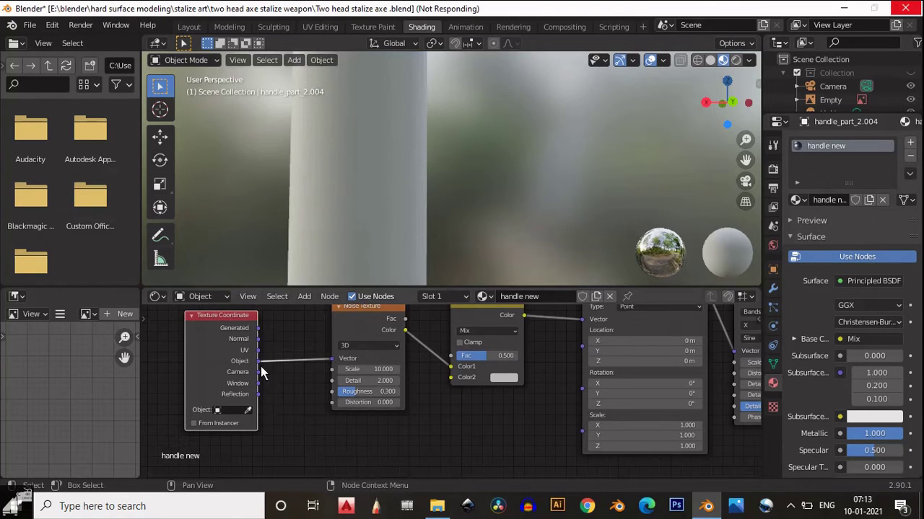
pyautogui.moveTo(258, 362); pyautogui.dragTo(263, 366)
pyautogui.moveTo(412, 397); pyautogui.dragTo(455, 373)
pyautogui.scroll(1, 456, 374)
pyautogui.scroll(3, 374, 236)
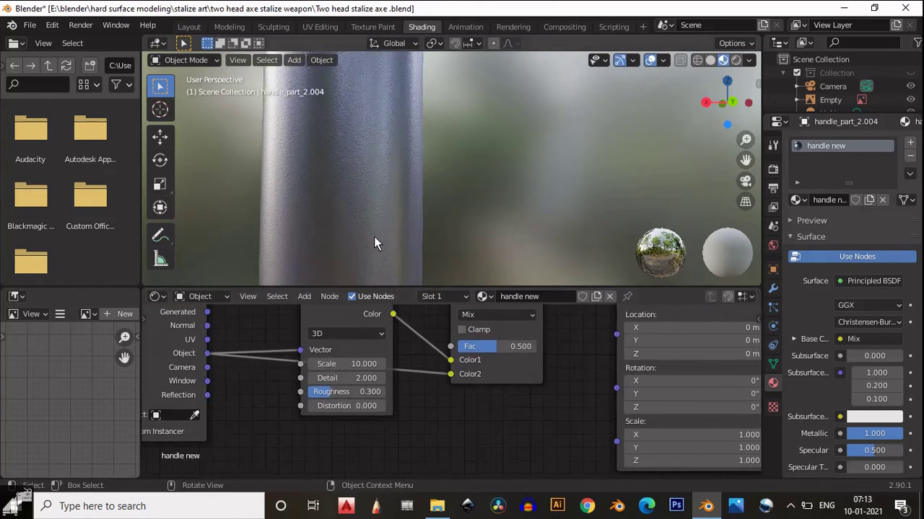
# Try a factor of 0.717 on the Mix node feeding the wave mapping, and return it to 0.5.
pyautogui.moveTo(405, 383); pyautogui.dragTo(326, 472, button='middle')
pyautogui.moveTo(350, 374); pyautogui.dragTo(265, 340, button='middle')
pyautogui.moveTo(334, 412); pyautogui.dragTo(354, 416)
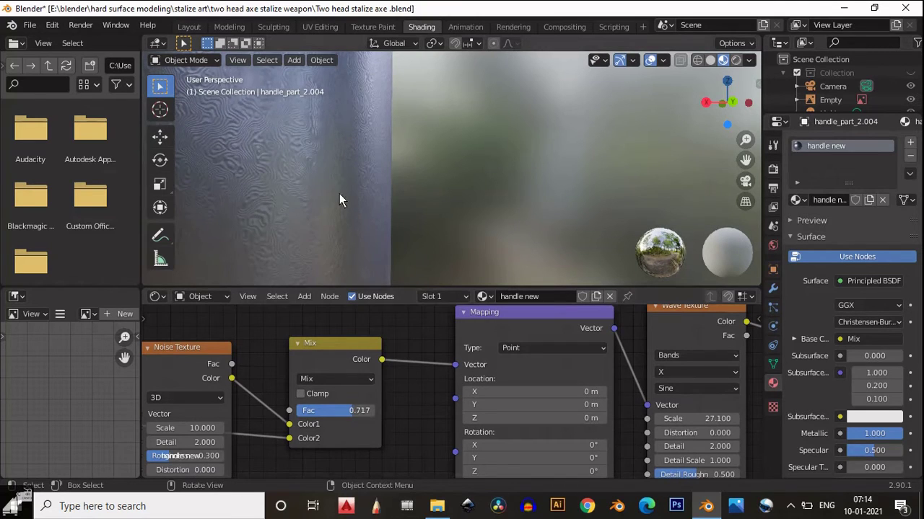
pyautogui.moveTo(244, 405); pyautogui.dragTo(270, 396, button='middle')
pyautogui.moveTo(371, 401); pyautogui.dragTo(358, 399)
# Examine the bump pattern on the handle's shaft and collar from several distances and review the wave and bump nodes.
pyautogui.scroll(-8, 510, 191)
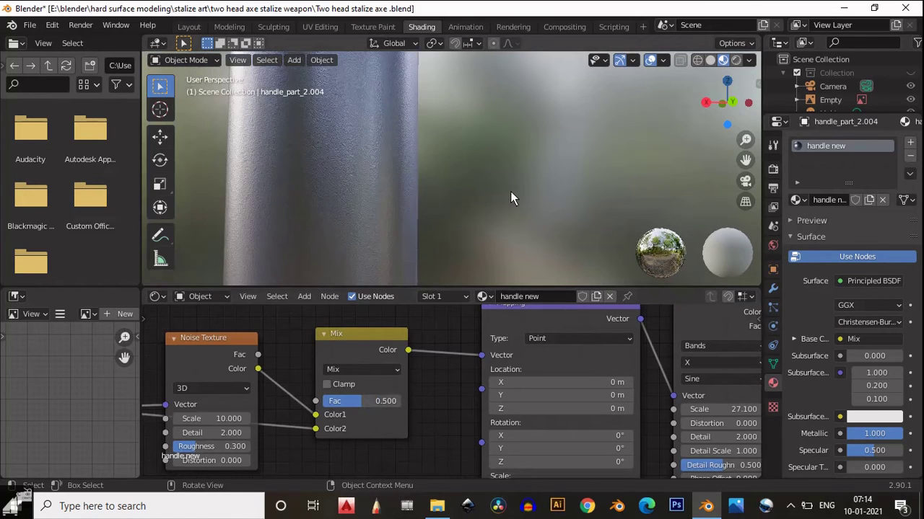
pyautogui.scroll(-6, 495, 217)
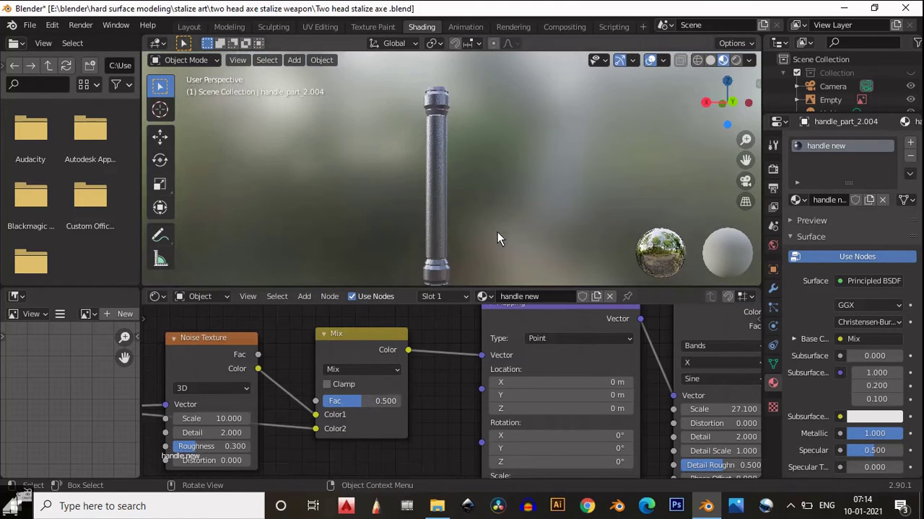
pyautogui.moveTo(497, 232); pyautogui.dragTo(498, 252, button='middle')
pyautogui.scroll(6, 500, 205)
pyautogui.scroll(4, 499, 205)
pyautogui.moveTo(383, 353); pyautogui.dragTo(263, 368, button='middle')
pyautogui.moveTo(556, 357); pyautogui.dragTo(414, 371, button='middle')
pyautogui.moveTo(510, 361); pyautogui.dragTo(363, 399, button='middle')
pyautogui.moveTo(473, 228); pyautogui.dragTo(438, 204, button='middle')
pyautogui.scroll(5, 453, 230)
pyautogui.scroll(-4, 453, 231)
pyautogui.scroll(4, 476, 246)
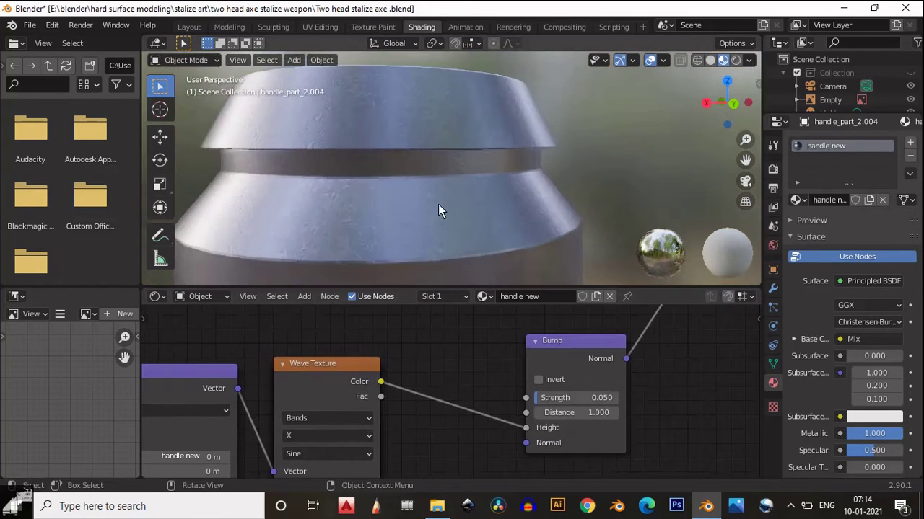
pyautogui.scroll(2, 437, 207)
pyautogui.scroll(-3, 438, 208)
# Try a Mix factor of 0.942 while viewing the handle's collar, and set it back to 0.5.
pyautogui.moveTo(411, 418); pyautogui.dragTo(714, 330, button='middle')
pyautogui.moveTo(459, 414); pyautogui.dragTo(528, 411, button='middle')
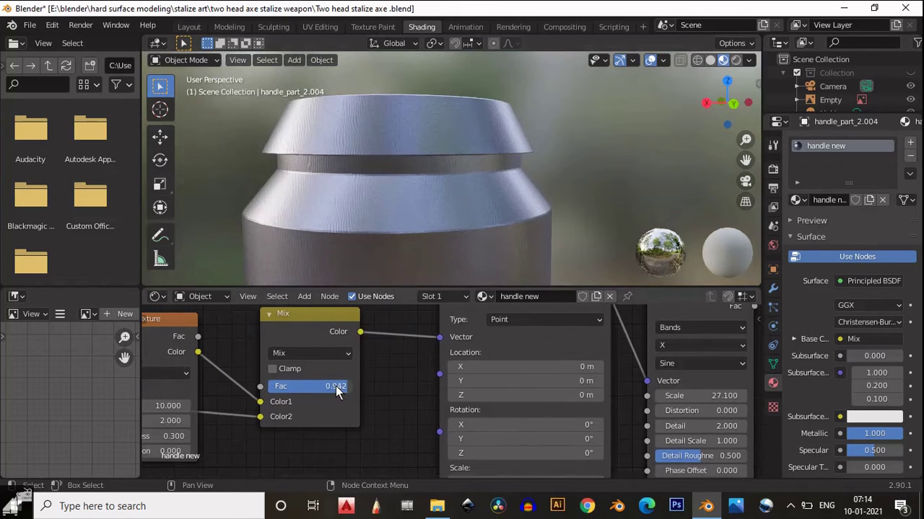
pyautogui.scroll(-1, 375, 267)
pyautogui.keyDown('ctrl'); pyautogui.moveTo(326, 387); pyautogui.dragTo(313, 385); pyautogui.keyUp('ctrl')
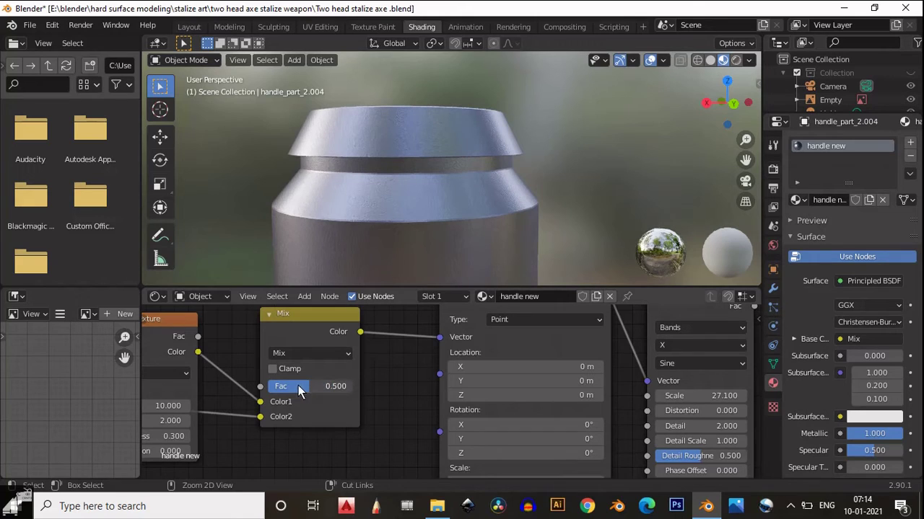
# Examine the whole handle's surface from farther away and review the Wave Texture and Bump connections.
pyautogui.scroll(-6, 430, 249)
pyautogui.scroll(-1, 455, 243)
pyautogui.keyDown('shift'); pyautogui.moveTo(460, 268); pyautogui.dragTo(456, 165, button='middle'); pyautogui.keyUp('shift')
pyautogui.scroll(1, 458, 170)
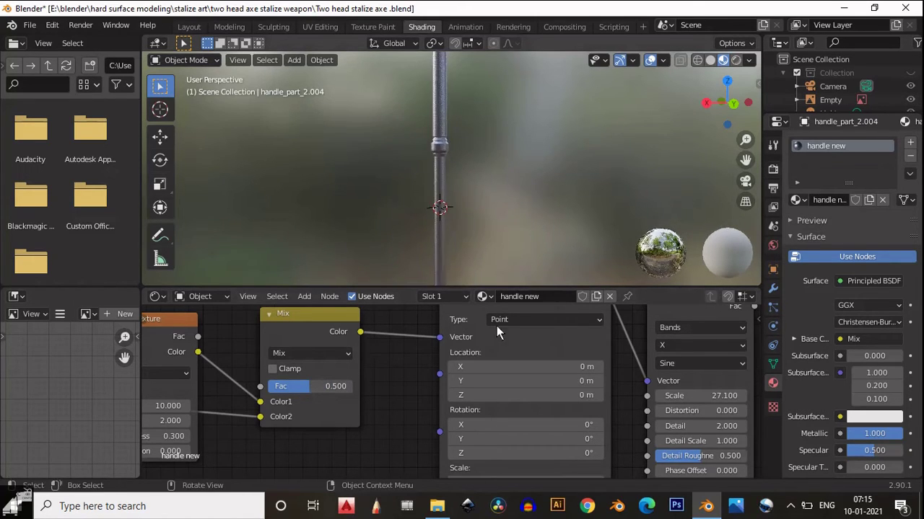
pyautogui.moveTo(496, 326); pyautogui.dragTo(151, 391, button='middle')
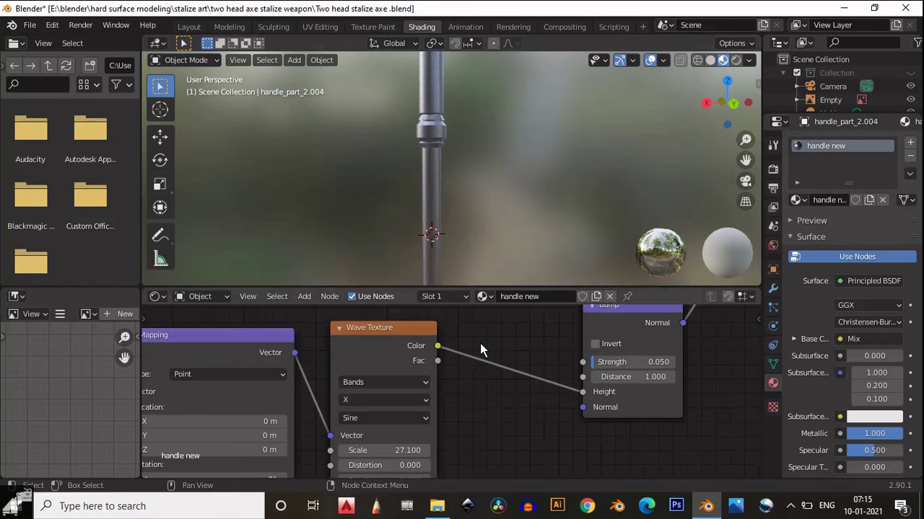
pyautogui.moveTo(488, 382); pyautogui.dragTo(452, 368, button='middle')
pyautogui.scroll(-2, 477, 359)
pyautogui.moveTo(497, 221); pyautogui.dragTo(357, 186, button='middle')
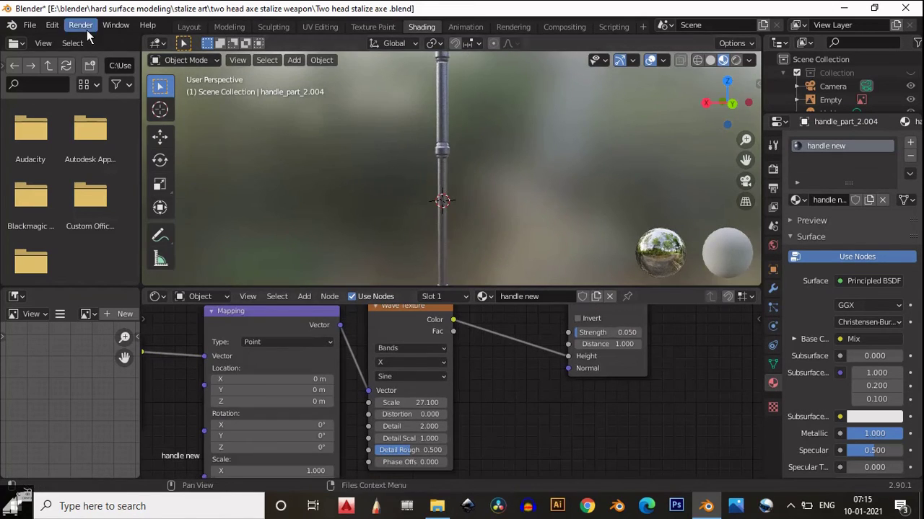
# Switch to the Layout workspace and change its large 3D viewport to the Shader Editor showing the handle's full node tree.
pyautogui.click(189, 27)
pyautogui.click(17, 44)
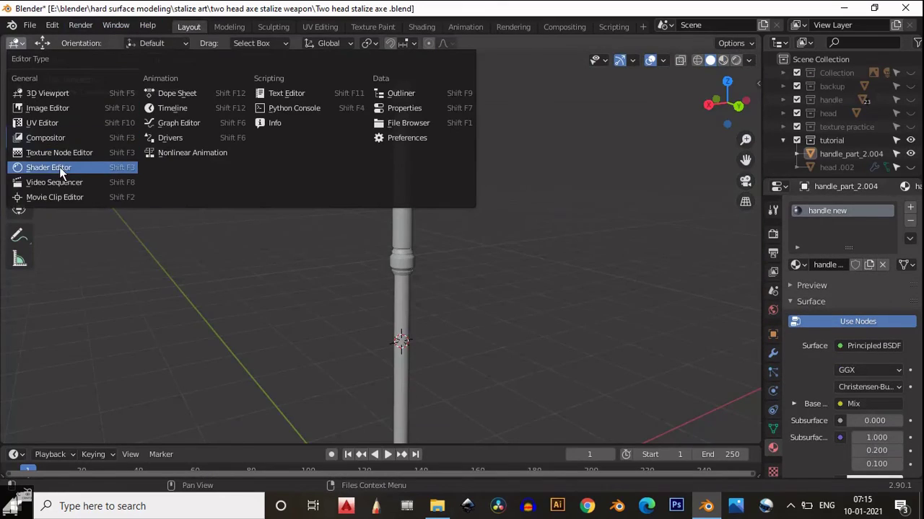
pyautogui.click(54, 167)
pyautogui.scroll(-2, 452, 221)
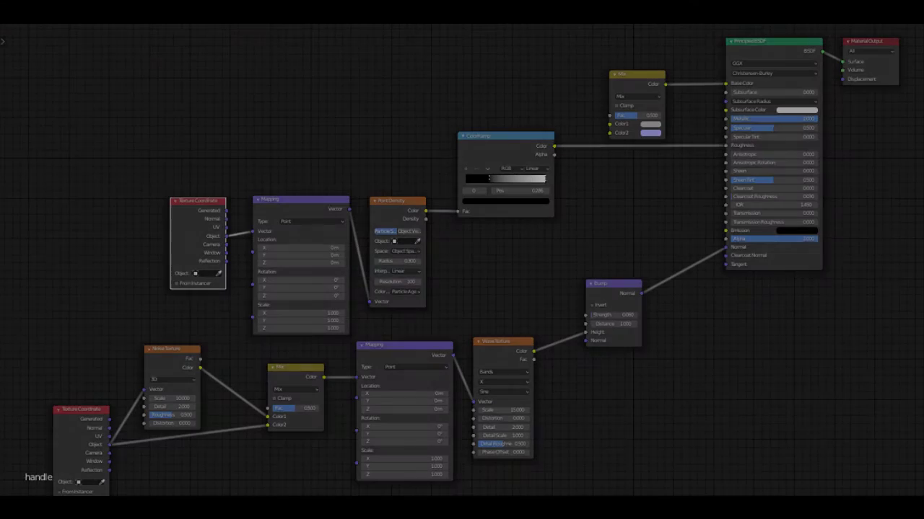